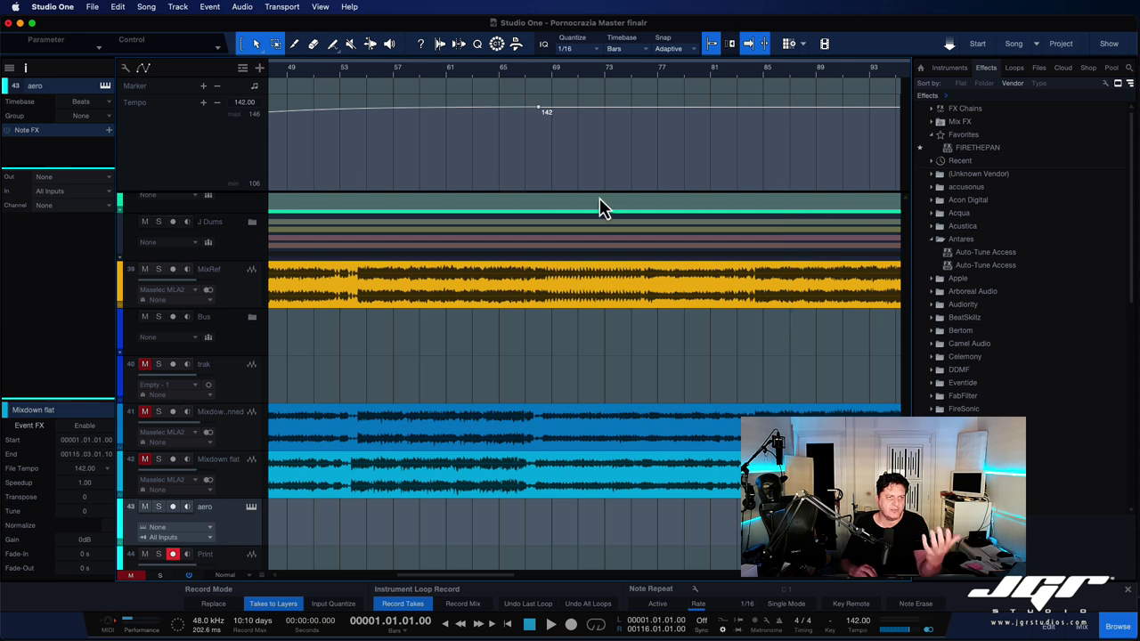
pyautogui.click(92, 8)
pyautogui.click(103, 35)
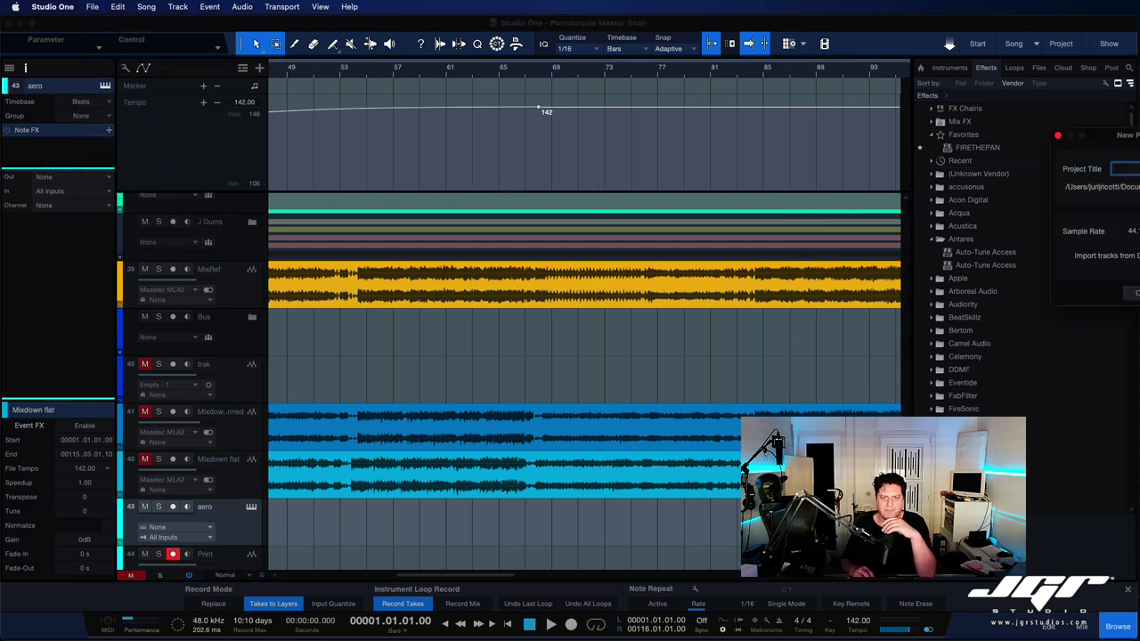
pyautogui.click(1132, 295)
# Create a new song from the Empty Song style
pyautogui.click(93, 7)
pyautogui.click(94, 28)
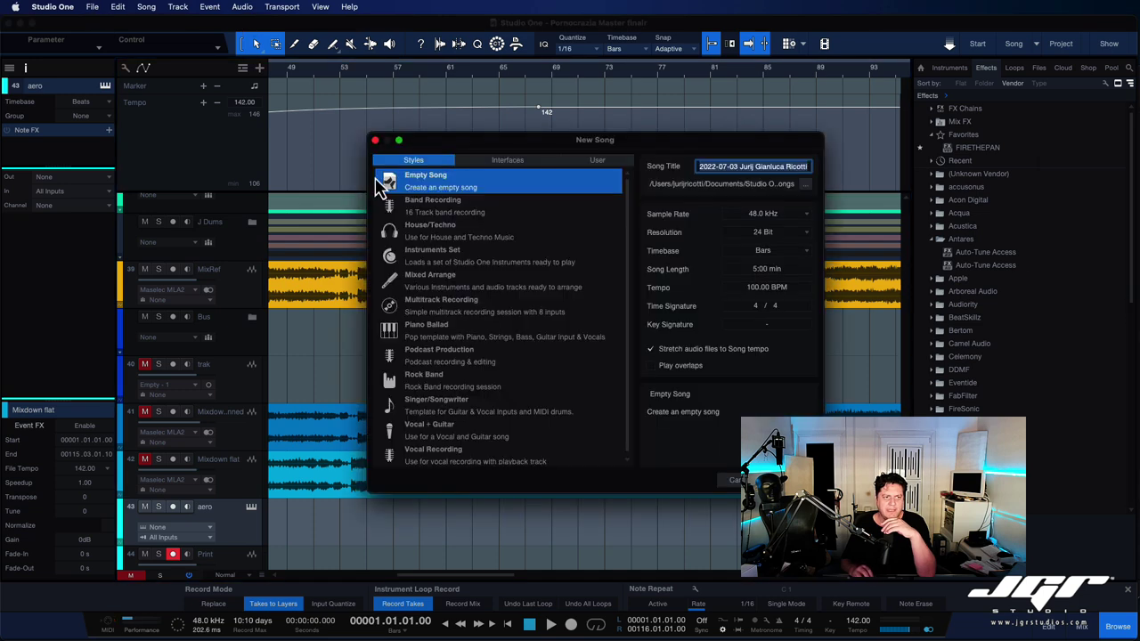
pyautogui.click(788, 480)
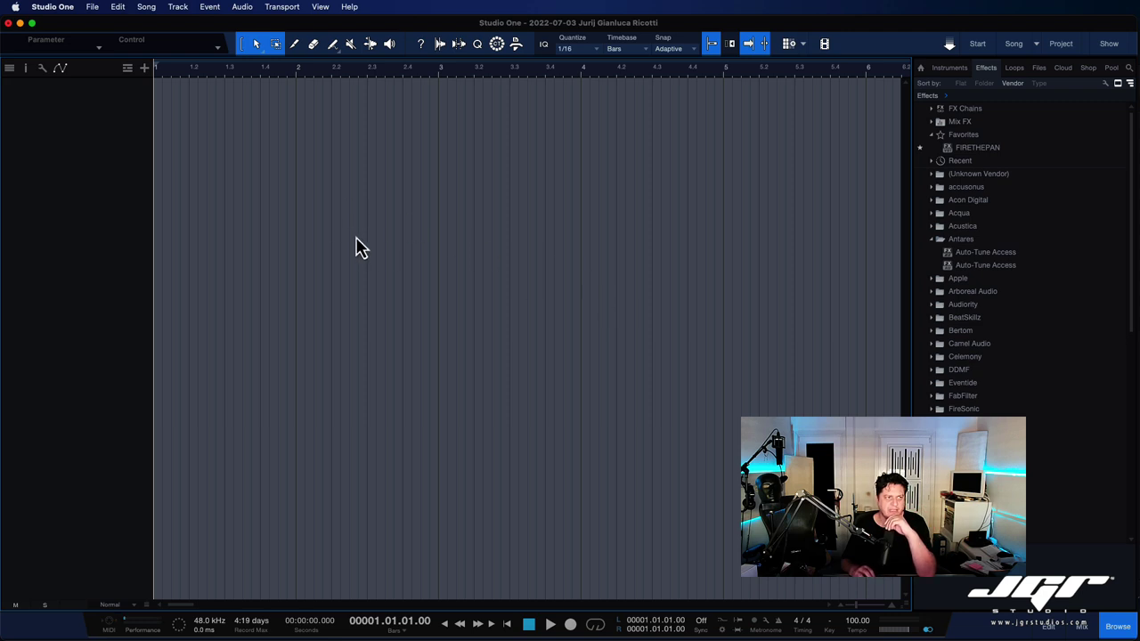
# Start importing song data and choose Pornocrazia Master Lesson.song from its song folder on the Desktop
pyautogui.click(145, 8)
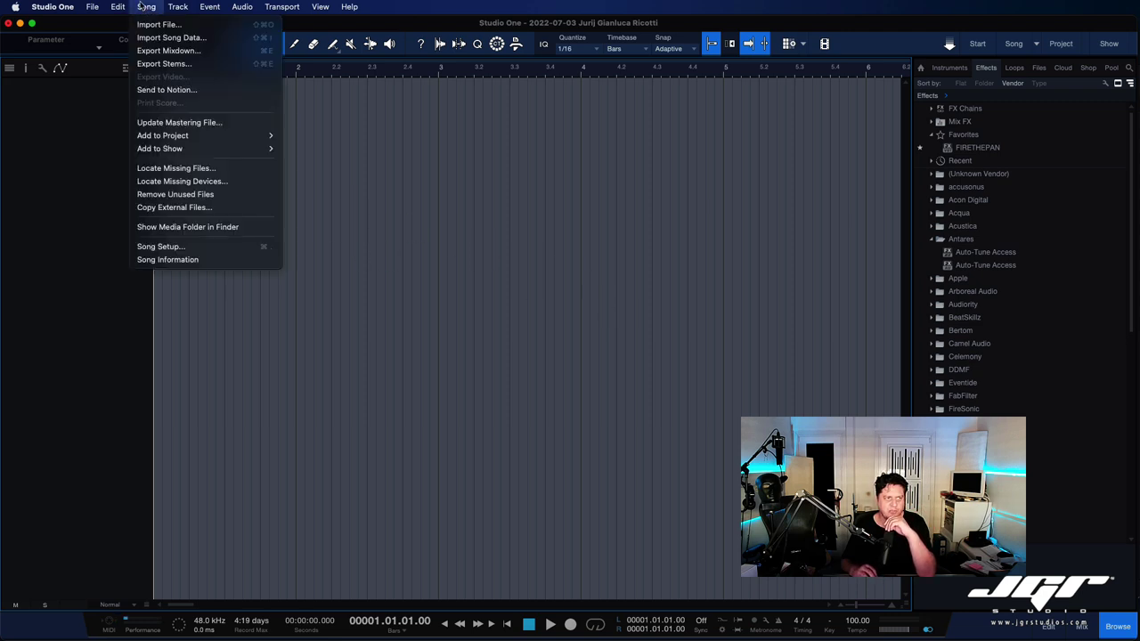
pyautogui.click(160, 37)
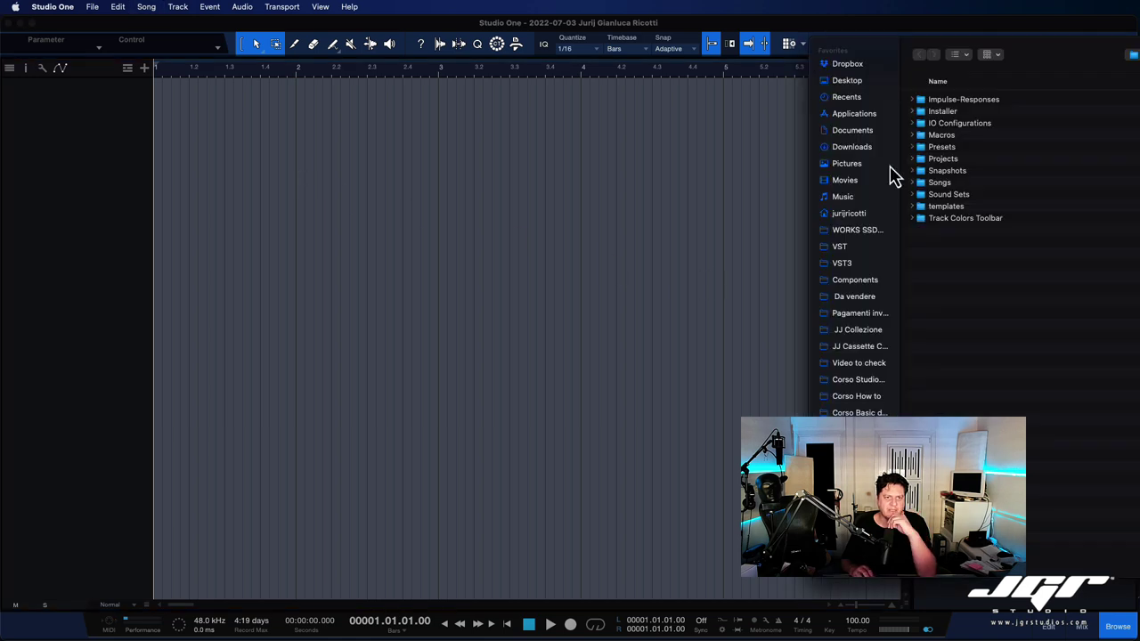
pyautogui.click(855, 83)
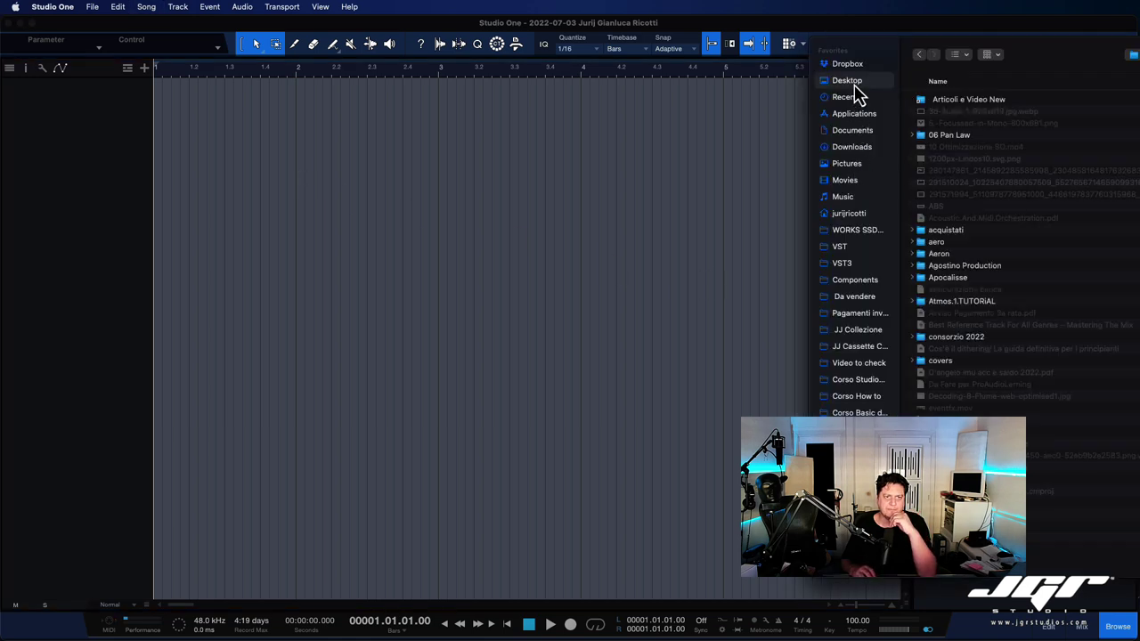
pyautogui.scroll(-10, 935, 368)
pyautogui.click(922, 127)
pyautogui.doubleClick(926, 126)
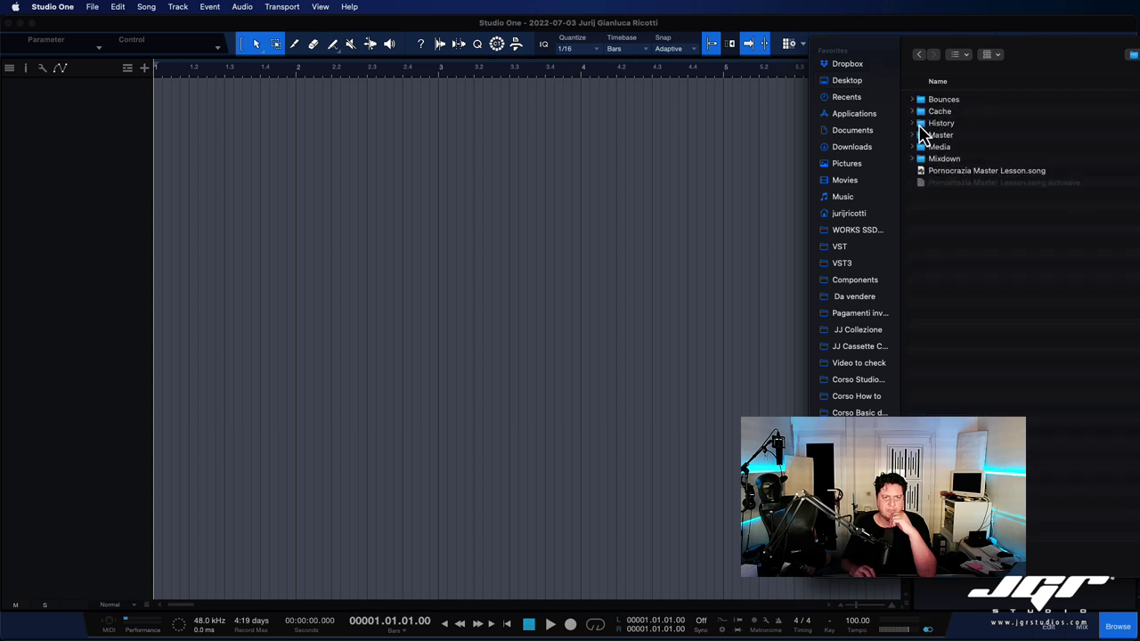
pyautogui.click(931, 172)
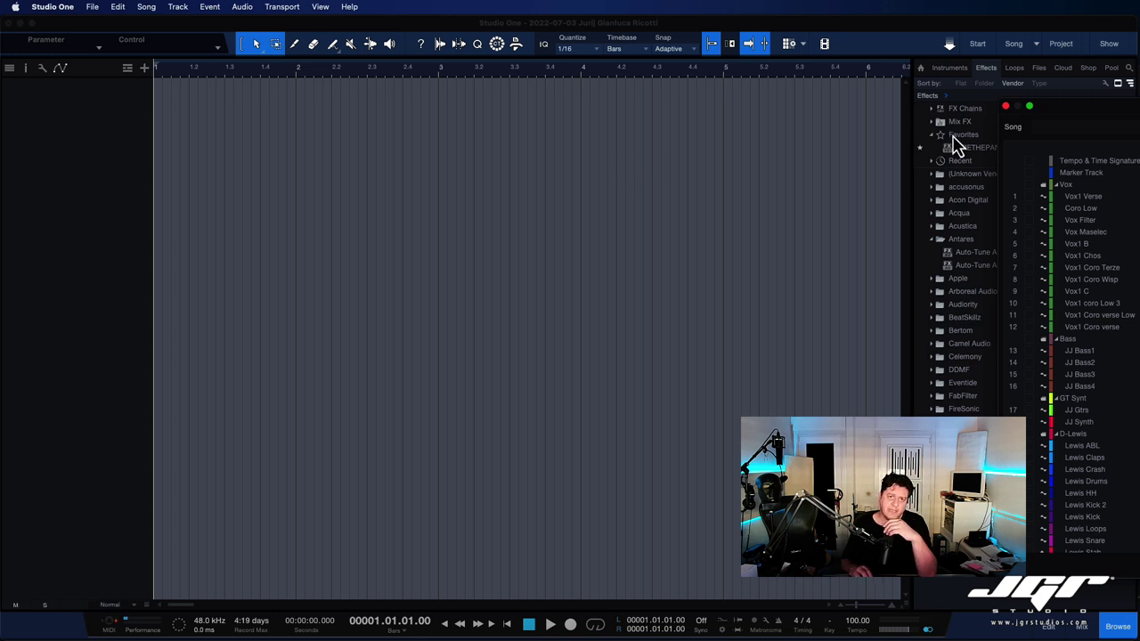
# Mark the Vox and Bus folders with all their subtracks for import, and leave the import dialog
pyautogui.click(1131, 121)
pyautogui.moveTo(911, 110); pyautogui.dragTo(604, 110)
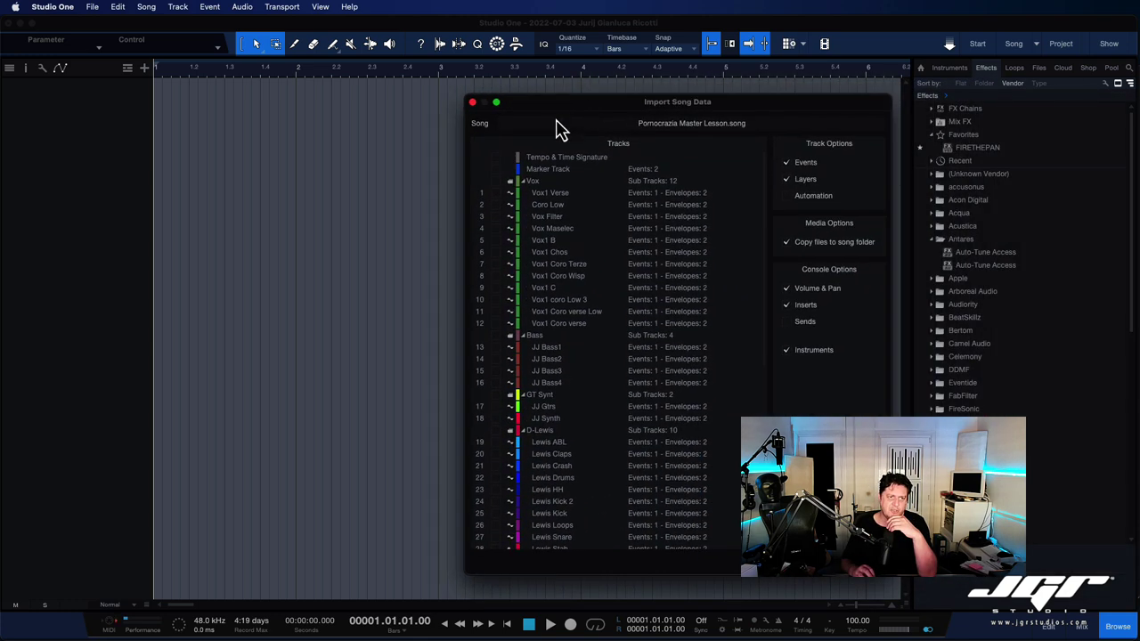
pyautogui.click(495, 182)
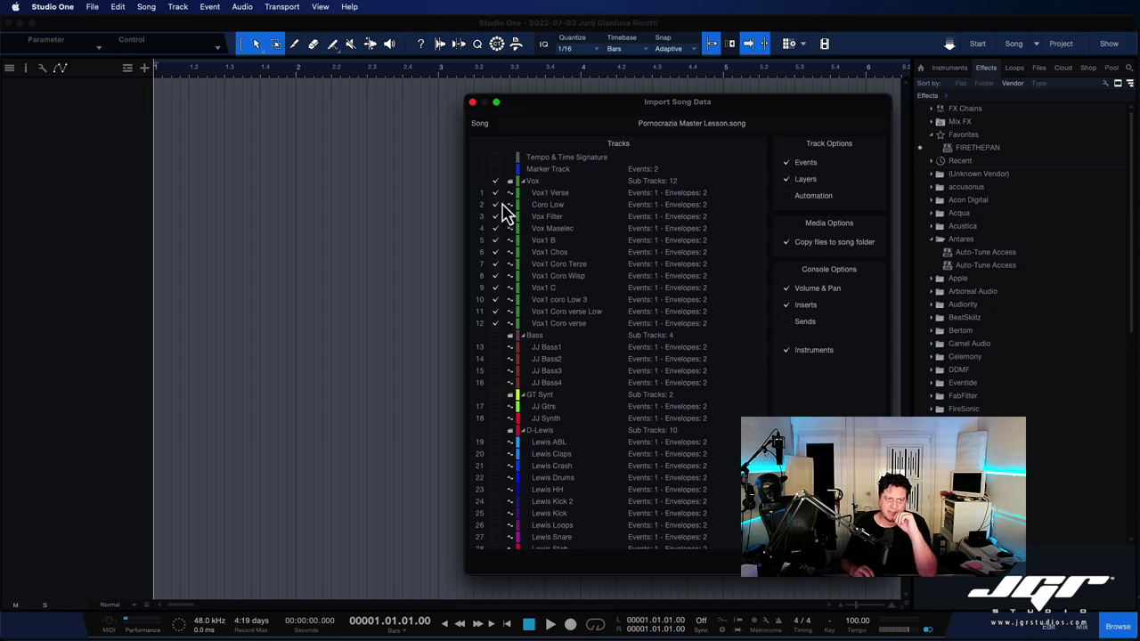
pyautogui.scroll(-5, 499, 287)
pyautogui.scroll(-5, 498, 305)
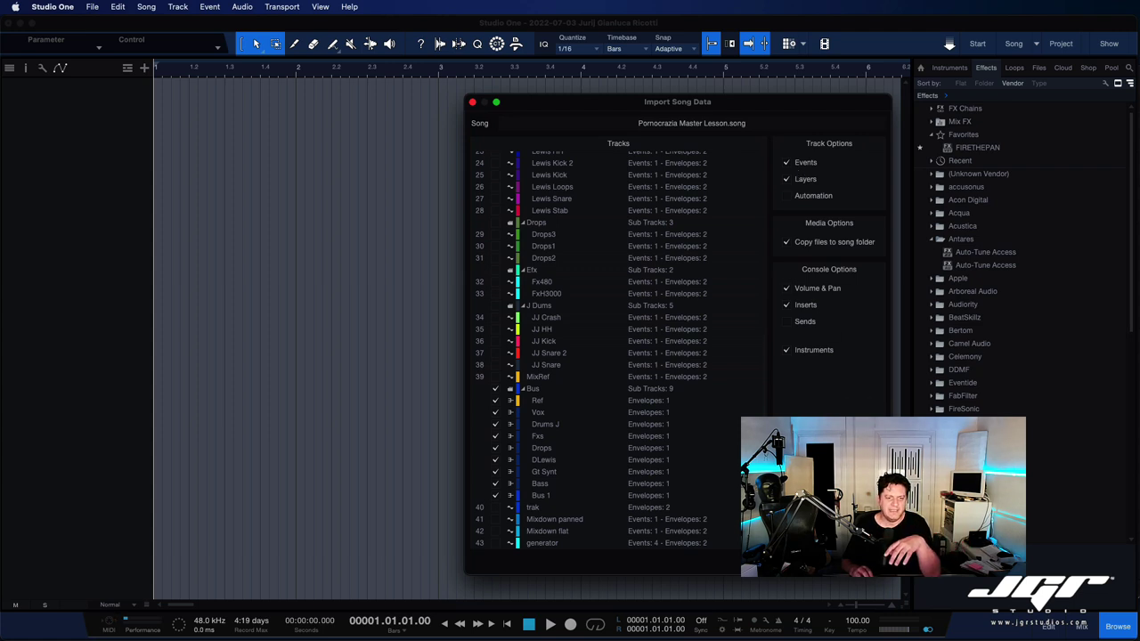
pyautogui.click(824, 583)
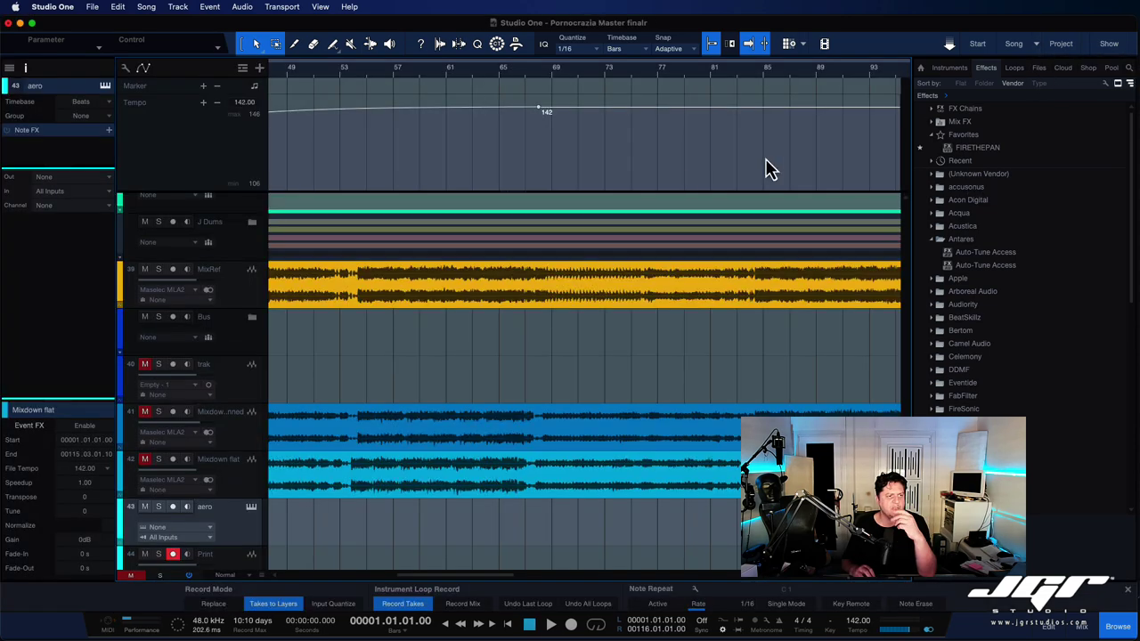
# Open the stem export settings for the Pornocrazia master song and look through the channels offered as sources
pyautogui.scroll(-10, 368, 294)
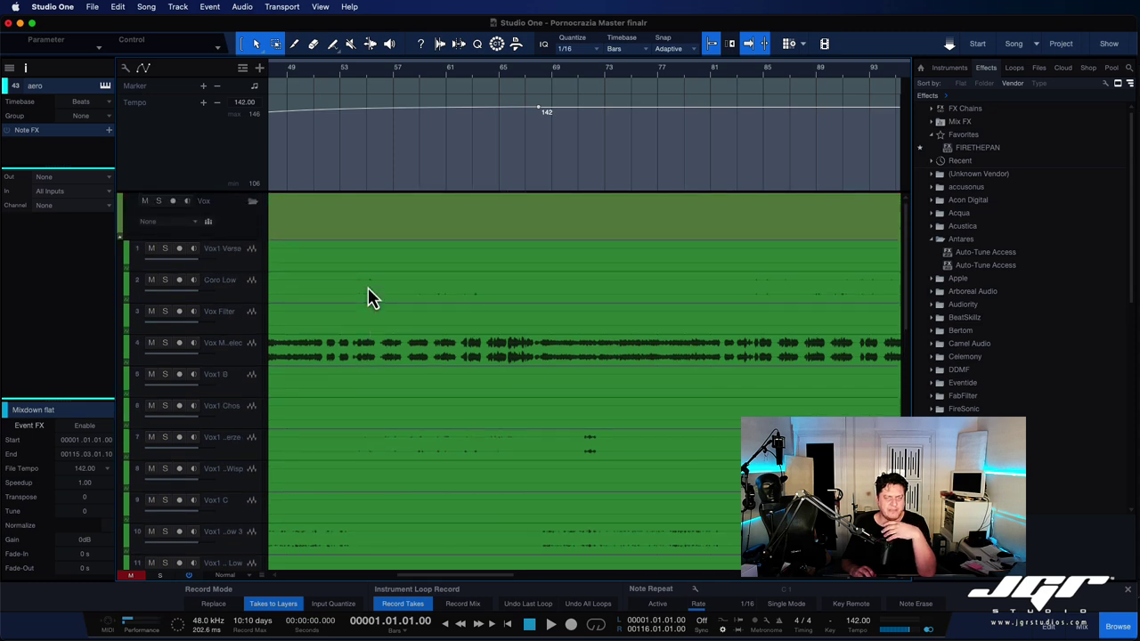
pyautogui.click(188, 6)
pyautogui.moveTo(207, 9)
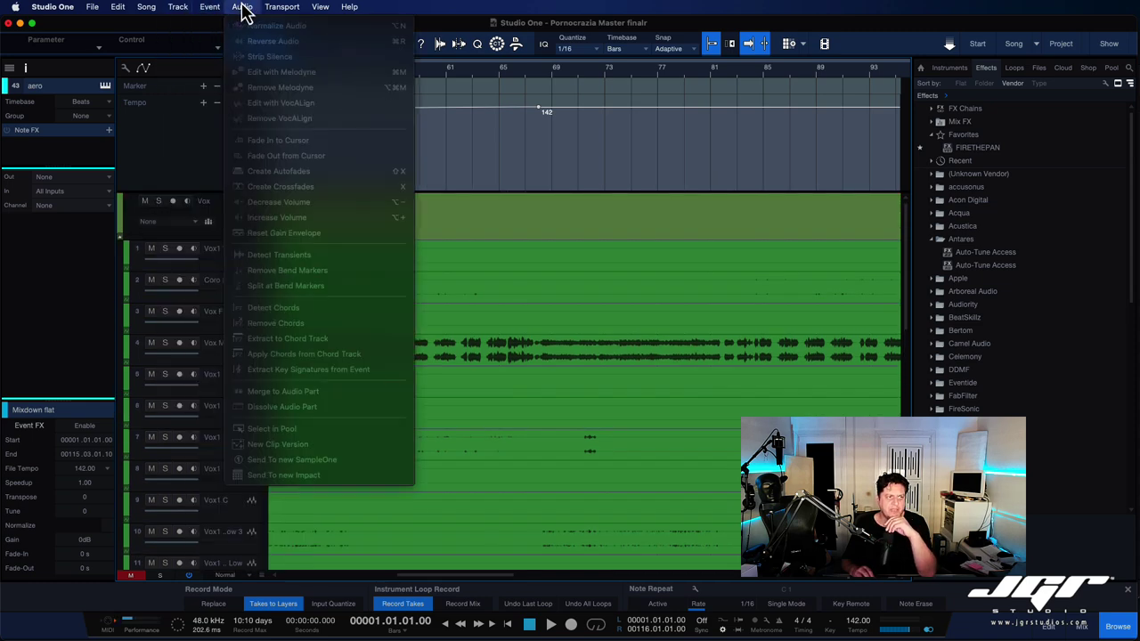
pyautogui.moveTo(148, 7)
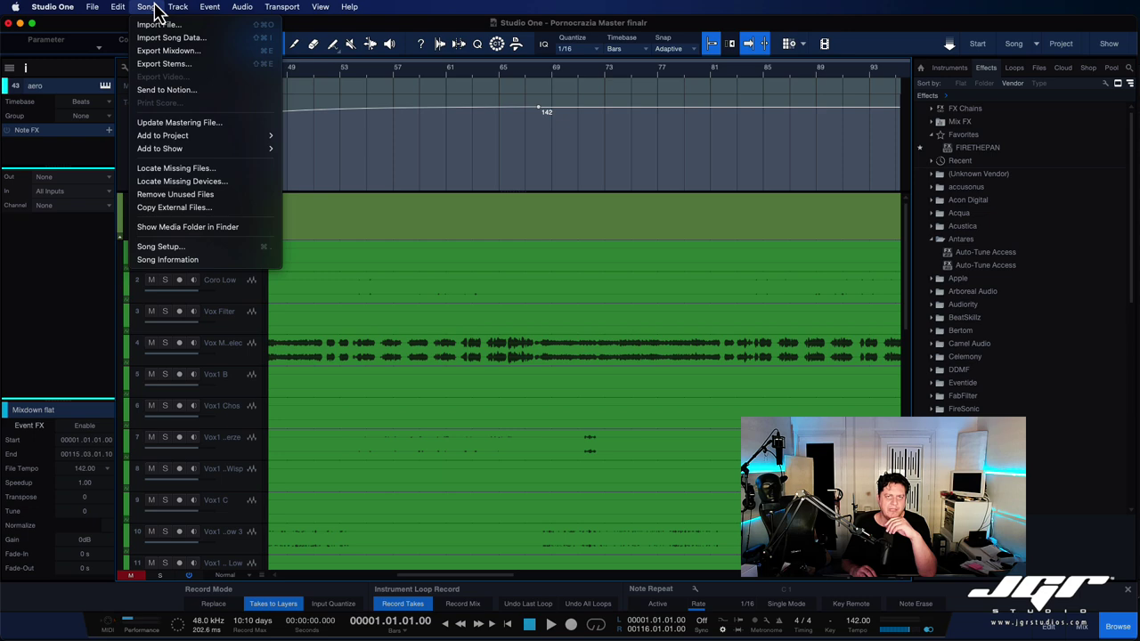
pyautogui.click(168, 65)
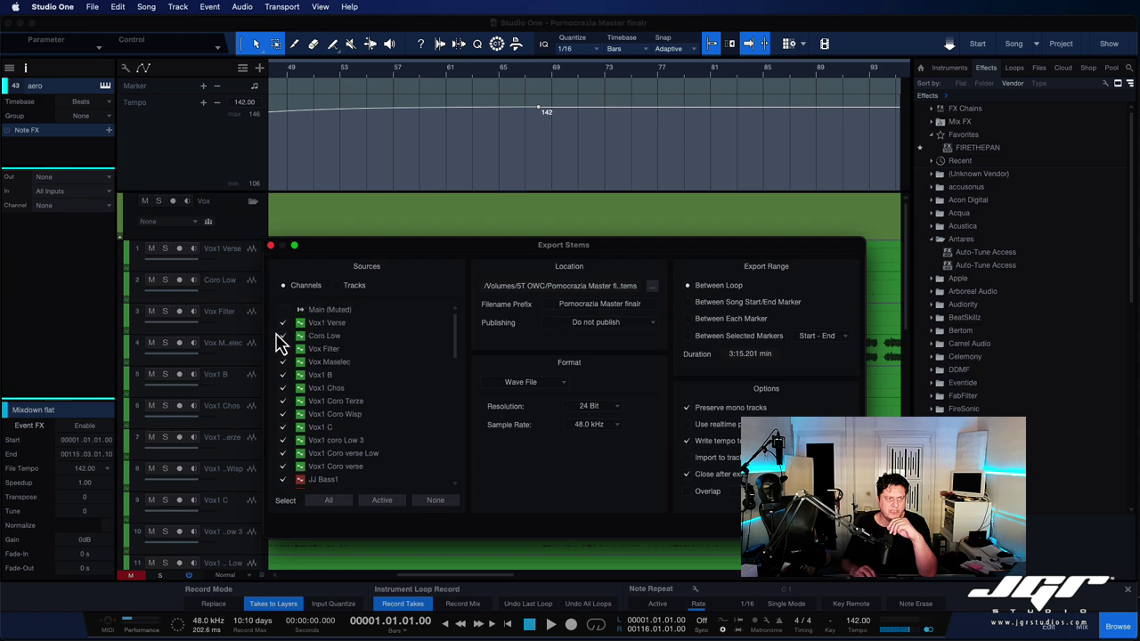
pyautogui.scroll(-10, 279, 341)
# Compare the track-based and channel-based source lists for stem export, including the bus channels
pyautogui.click(349, 292)
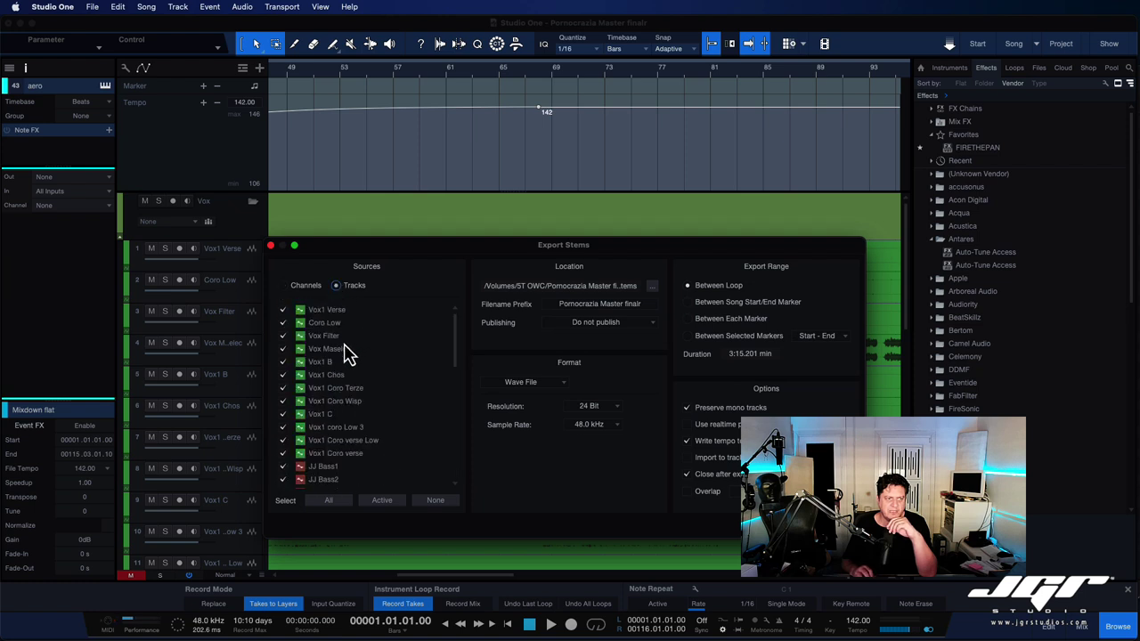
pyautogui.scroll(-10, 346, 341)
pyautogui.scroll(10, 345, 339)
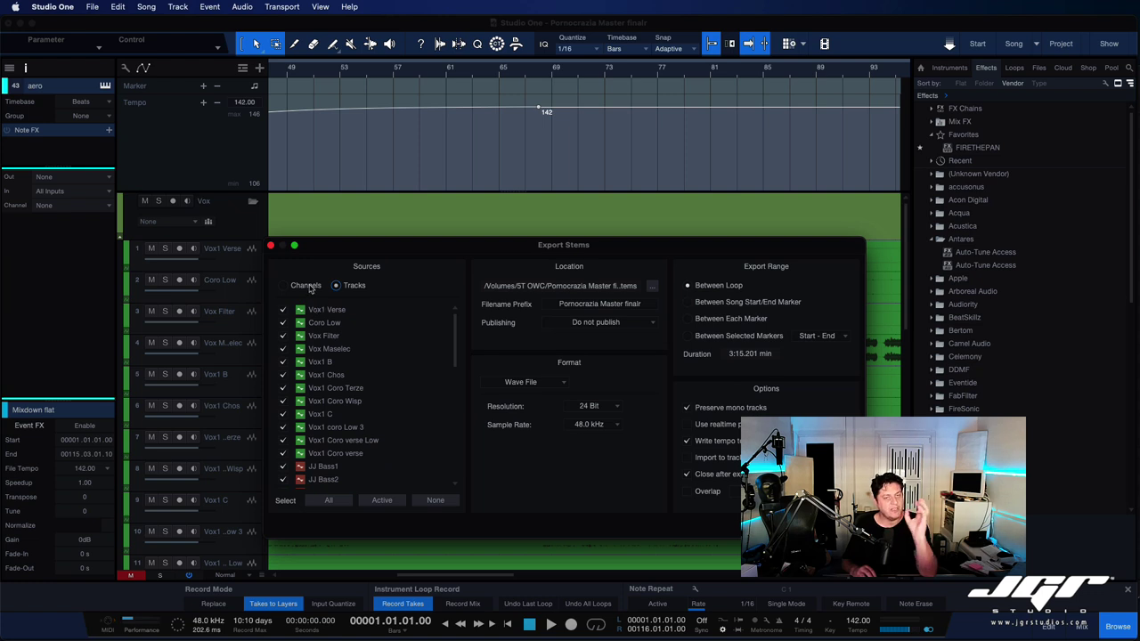
pyautogui.click(308, 285)
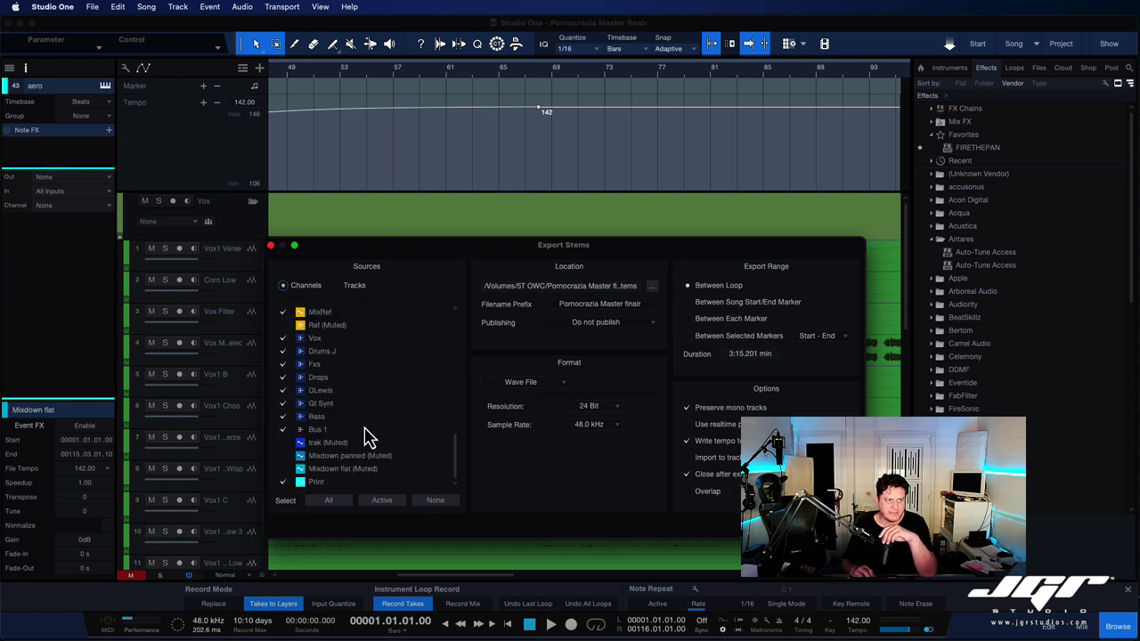
pyautogui.scroll(5, 298, 392)
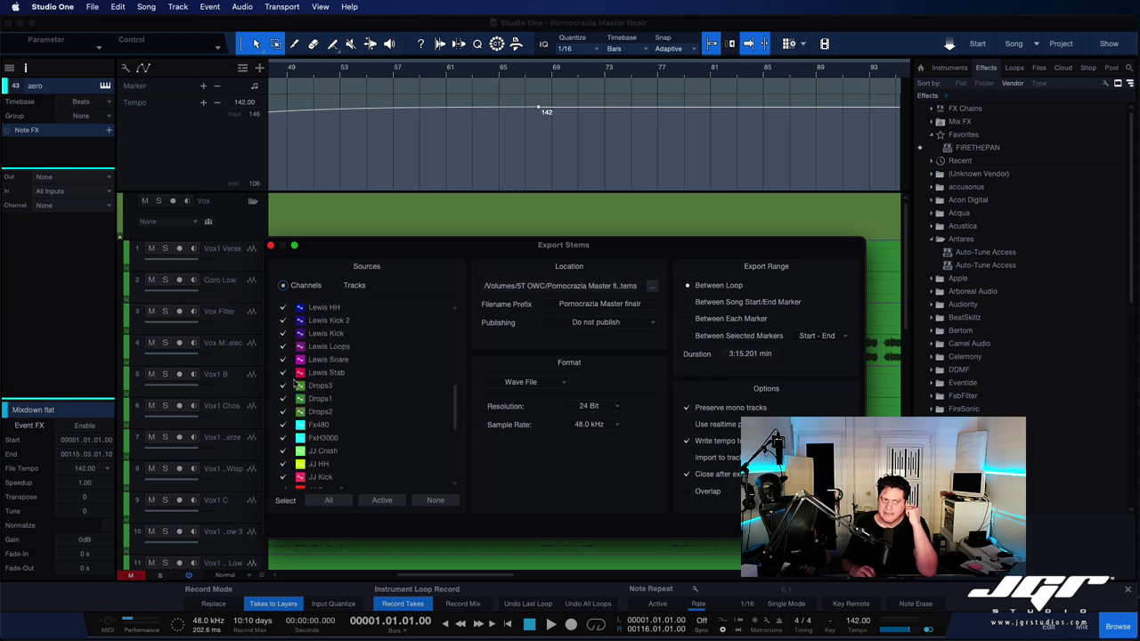
pyautogui.scroll(-5, 299, 383)
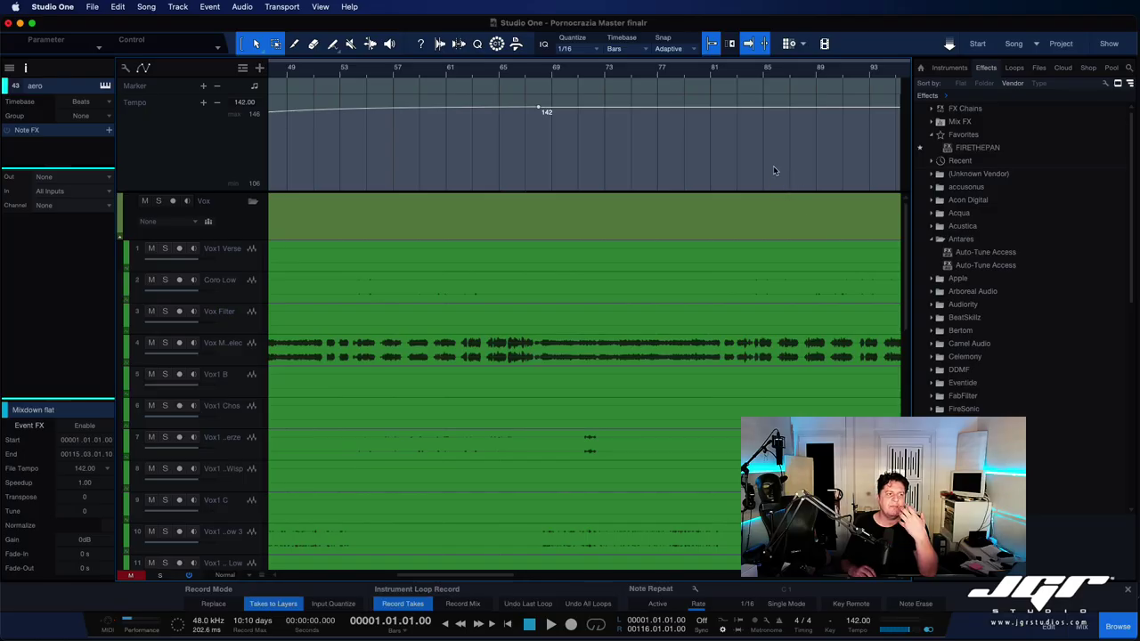
# Show the Signature track above the arrangement together with the Marker and Tempo tracks
pyautogui.hscroll(10, 772, 169)
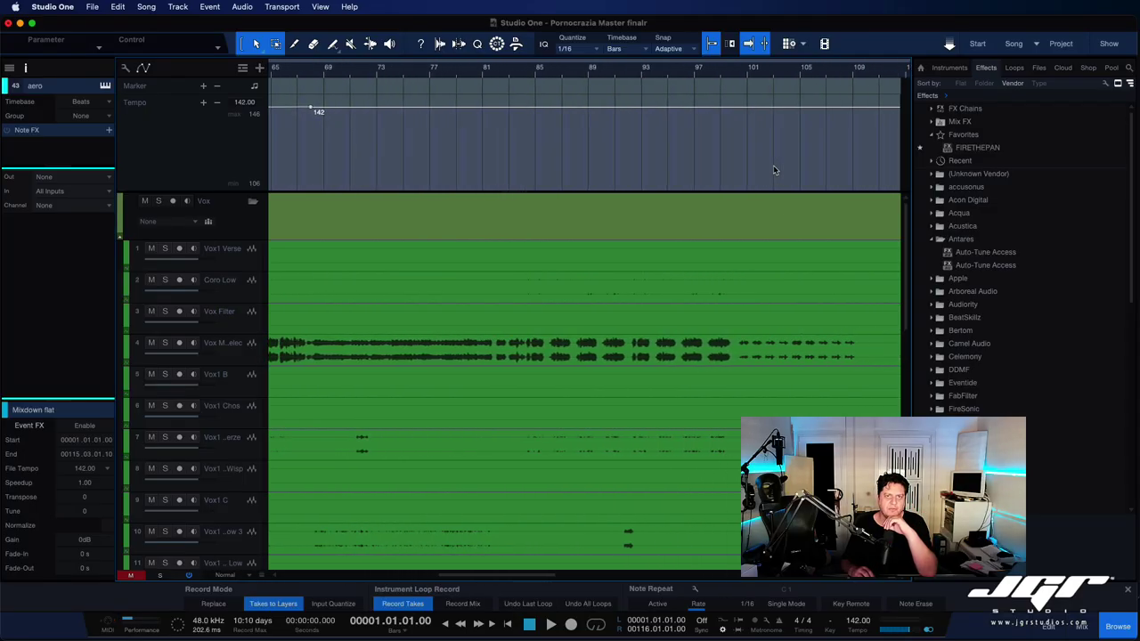
pyautogui.hscroll(-6, 574, 145)
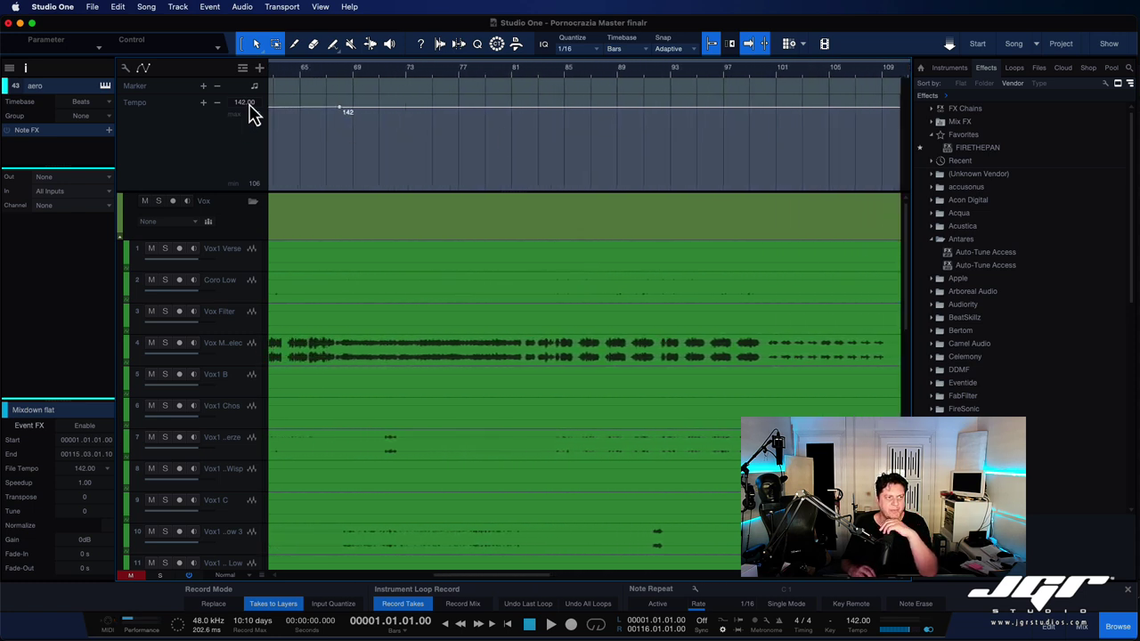
pyautogui.click(242, 68)
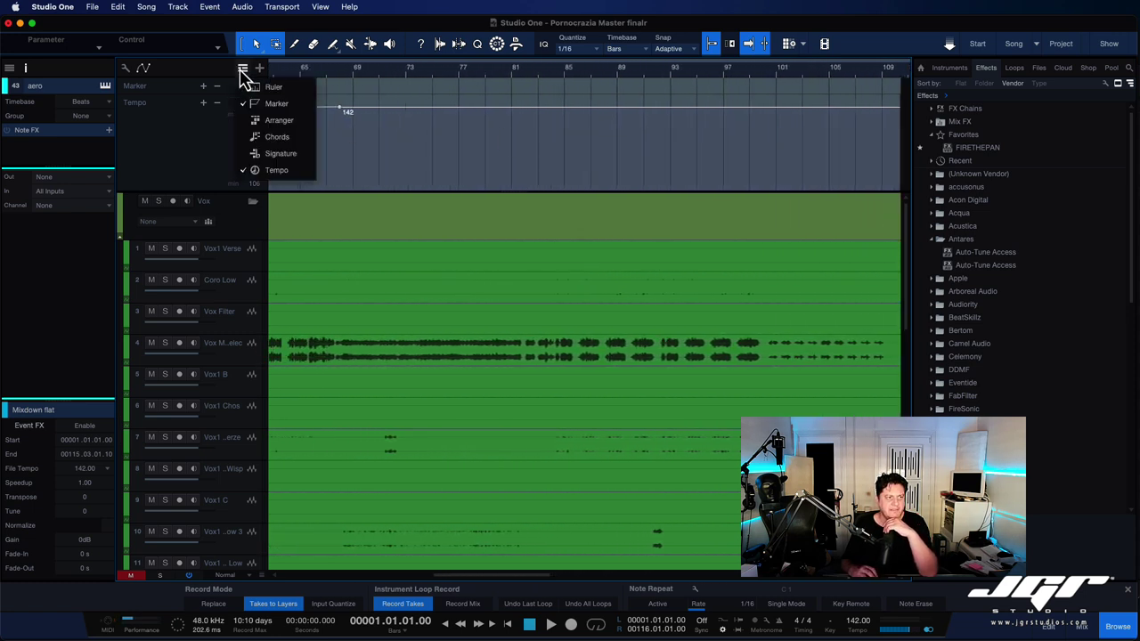
pyautogui.click(278, 154)
# Insert a 3/4 time signature at bar 73 on the Signature track
pyautogui.rightClick(406, 108)
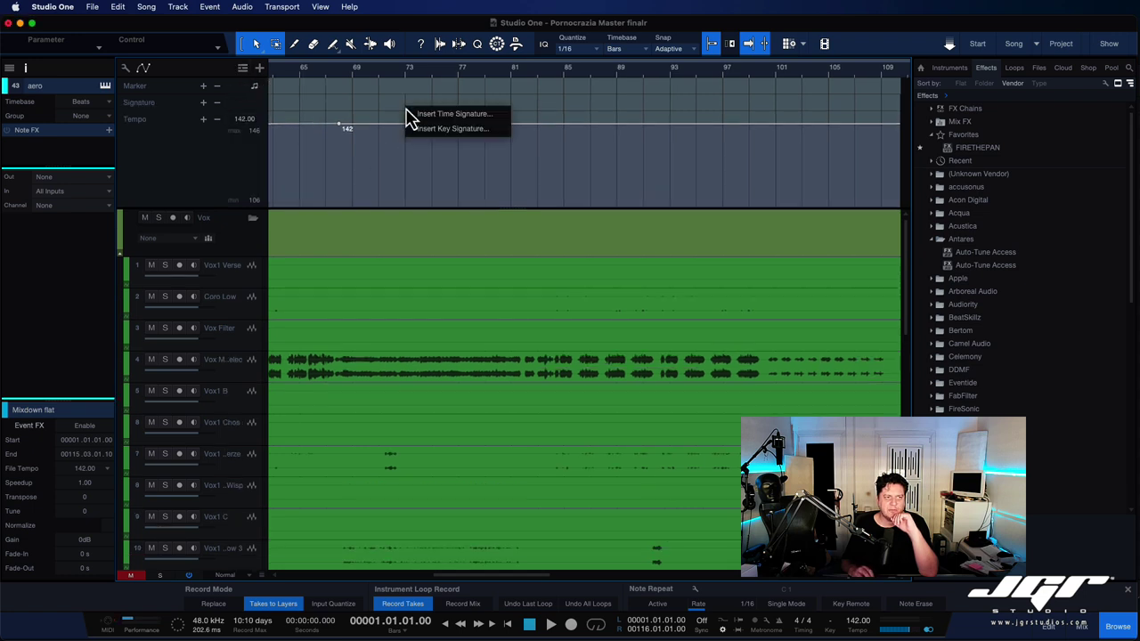
pyautogui.click(420, 114)
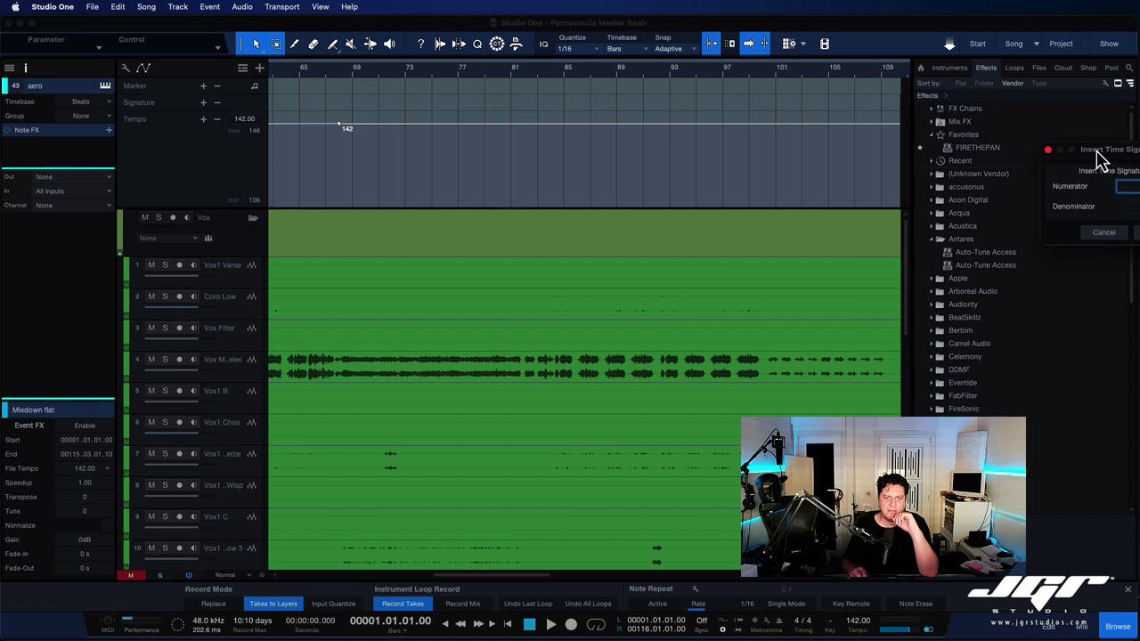
pyautogui.moveTo(1117, 157); pyautogui.dragTo(763, 134)
pyautogui.write('3')
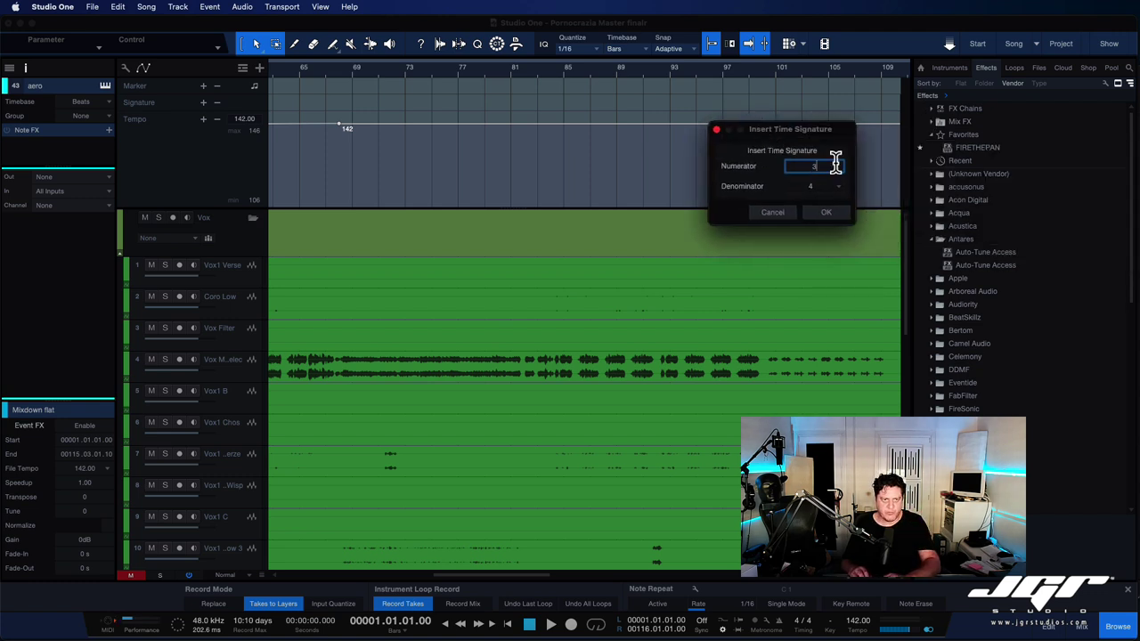
pyautogui.click(825, 212)
# Insert a second time signature change on the Signature track, around bar 88
pyautogui.rightClick(558, 100)
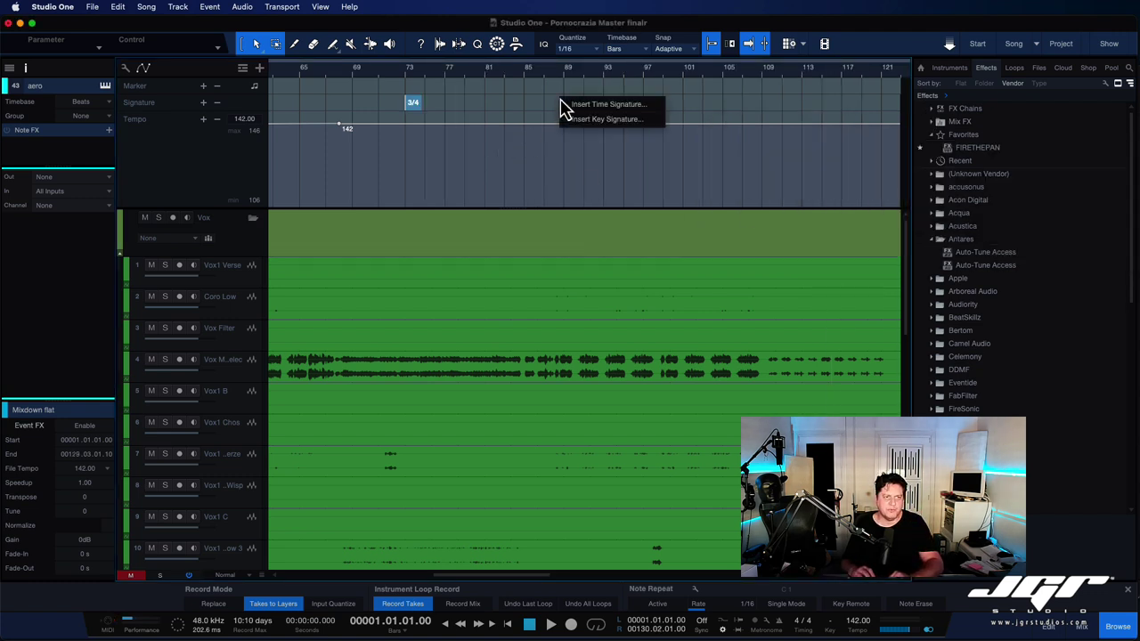
pyautogui.click(576, 108)
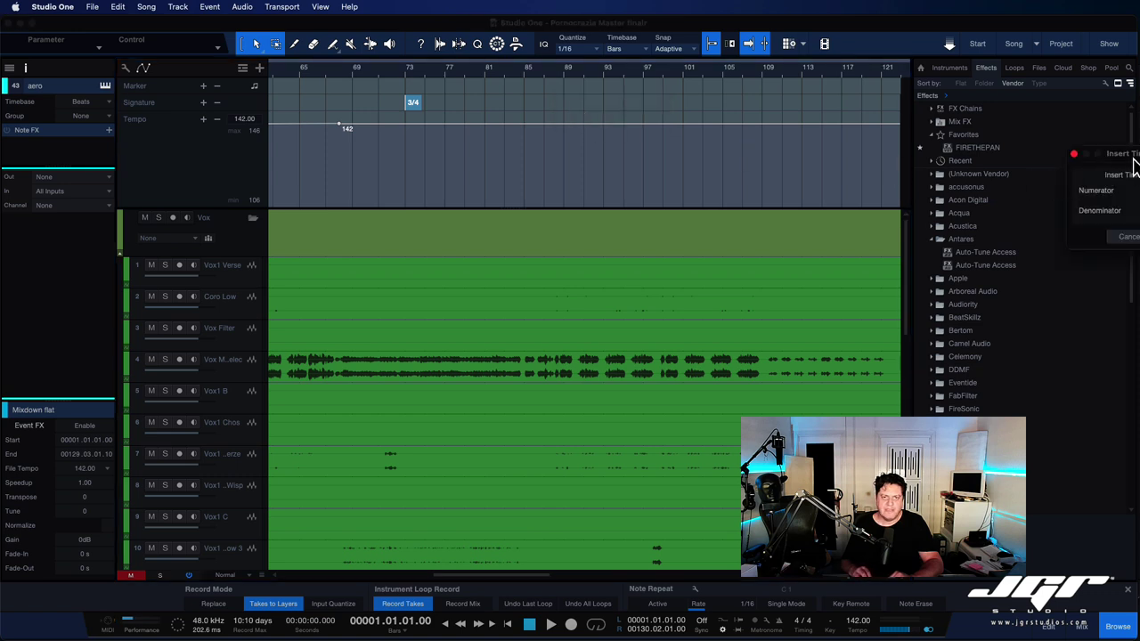
pyautogui.moveTo(1113, 165); pyautogui.dragTo(763, 141)
pyautogui.click(813, 212)
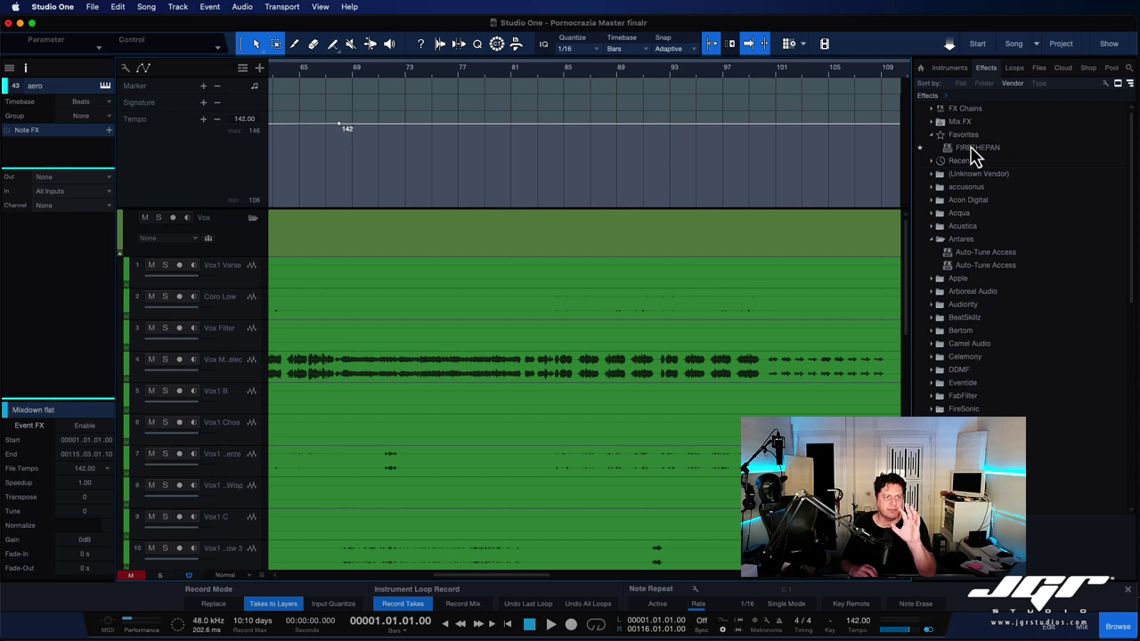
# Open the Studio One settings folder in Finder and enlarge its window to show the full file list
pyautogui.click(320, 7)
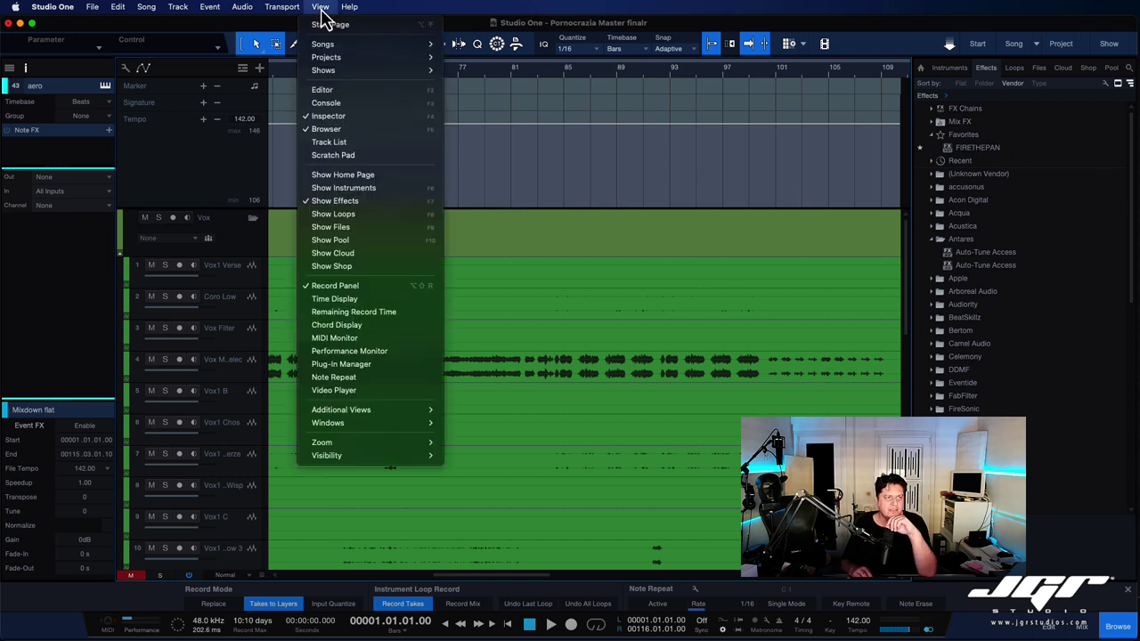
pyautogui.moveTo(352, 7)
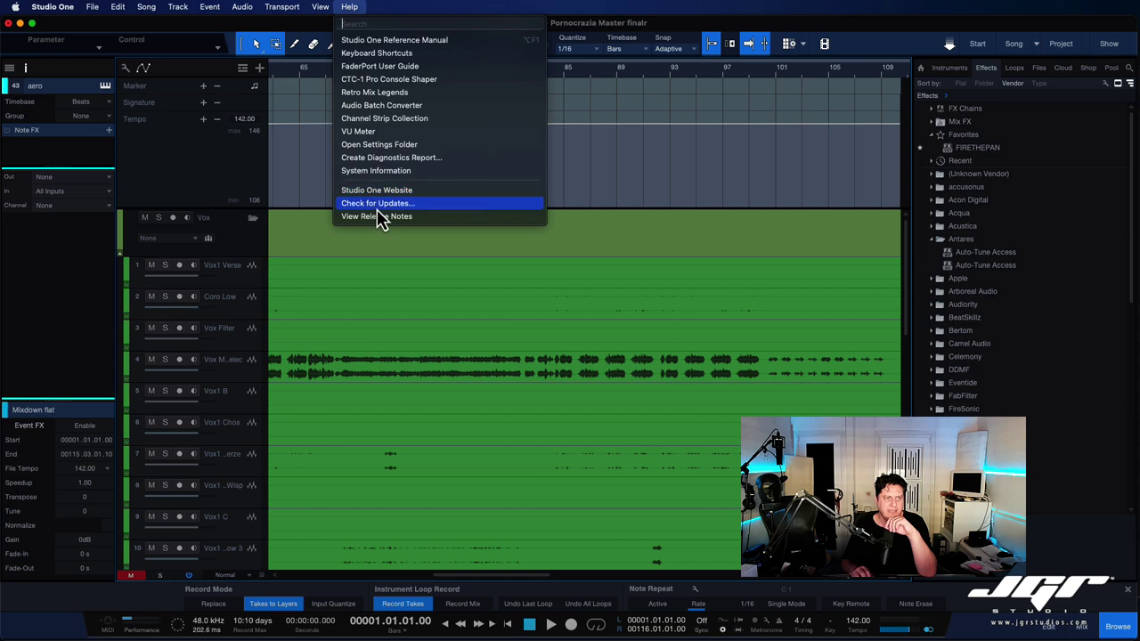
pyautogui.click(375, 145)
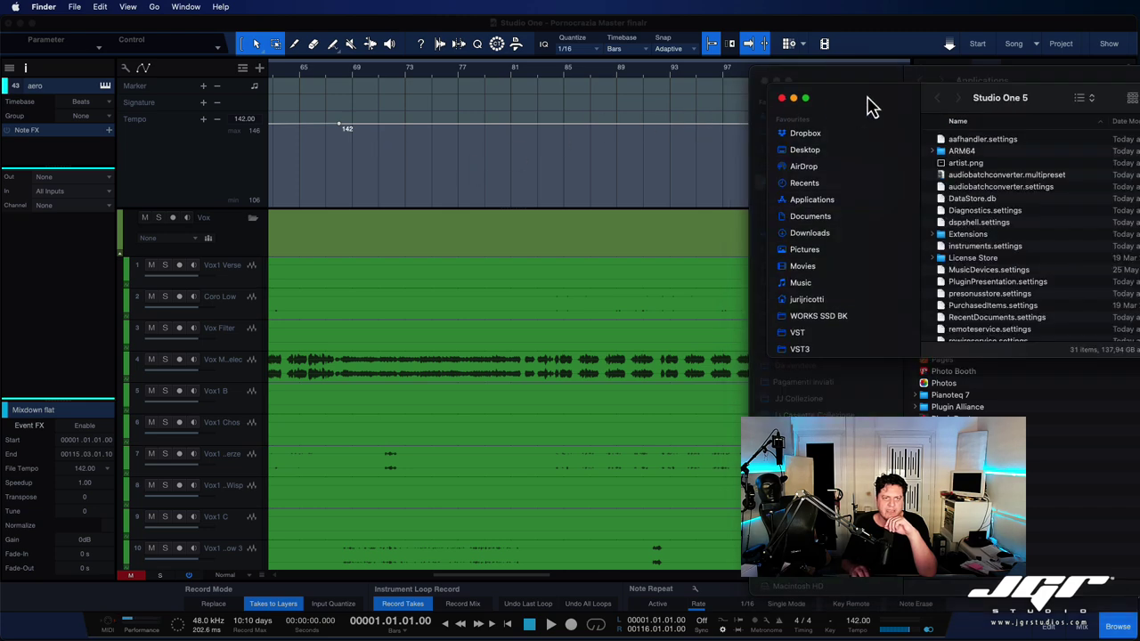
pyautogui.moveTo(1060, 100); pyautogui.dragTo(526, 62)
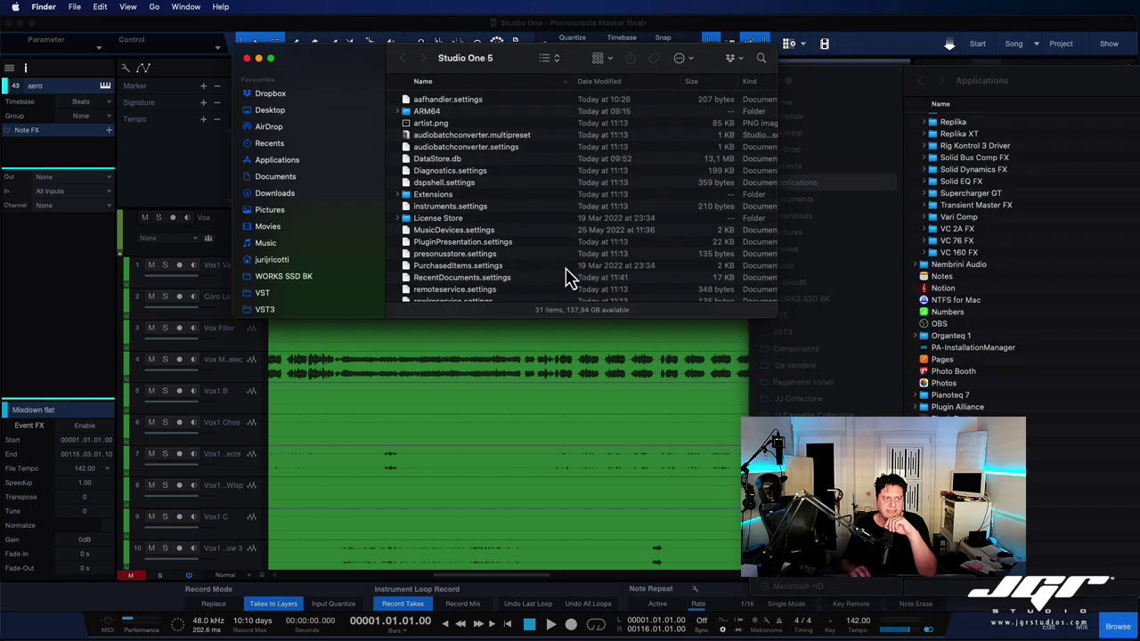
pyautogui.moveTo(771, 318); pyautogui.dragTo(826, 579)
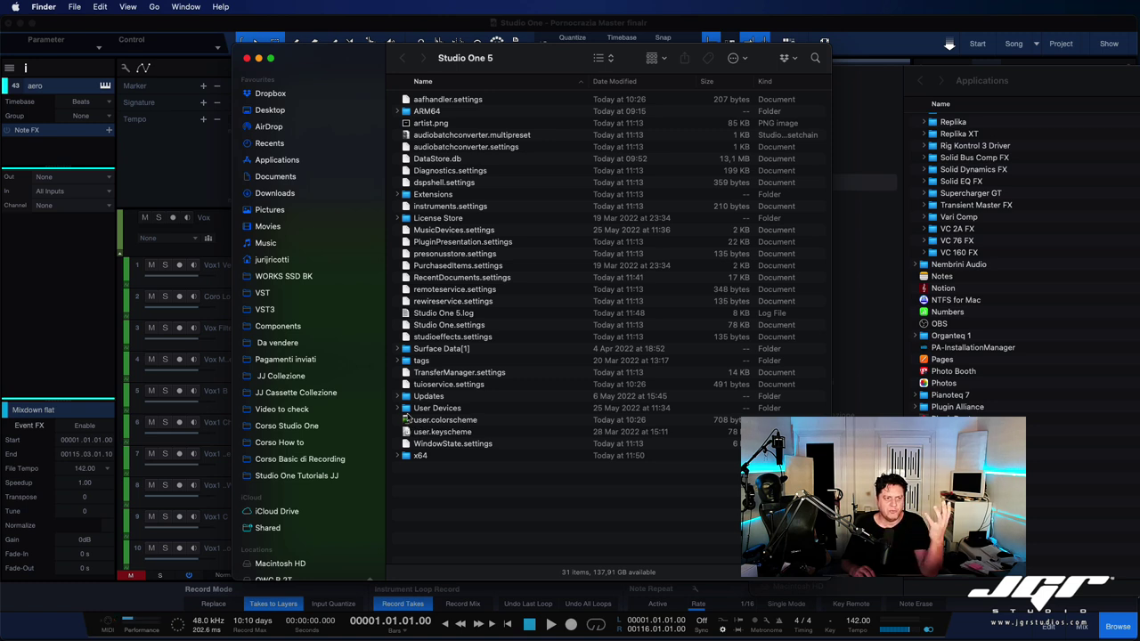
# Inspect the Surface Data and User Devices folders inside the Studio One 5 settings folder
pyautogui.click(398, 349)
pyautogui.click(397, 348)
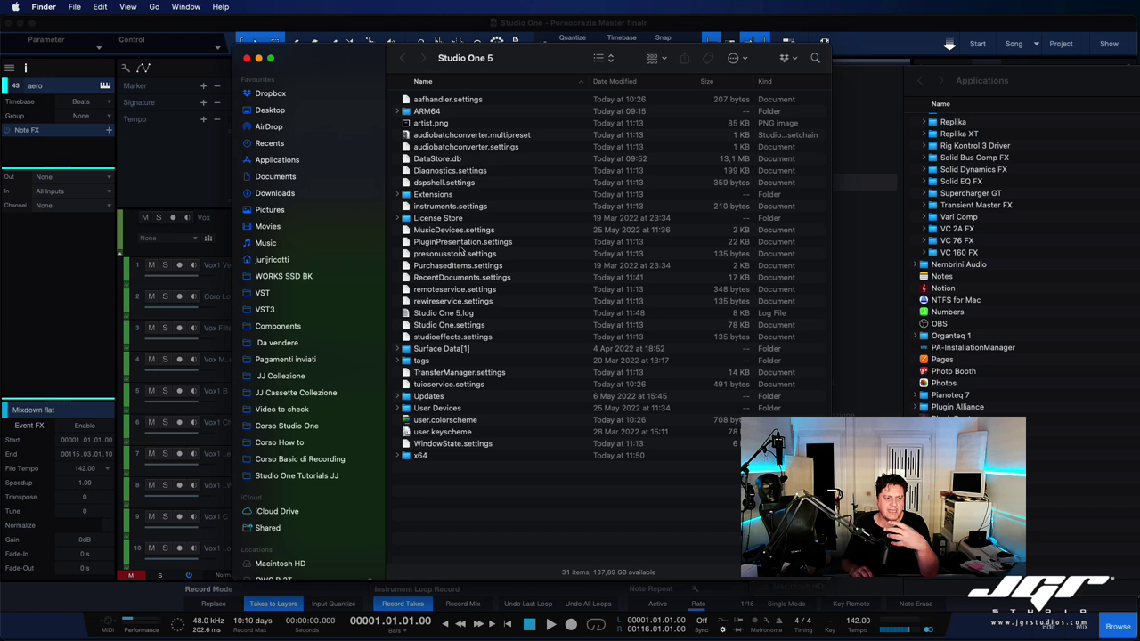
pyautogui.click(397, 408)
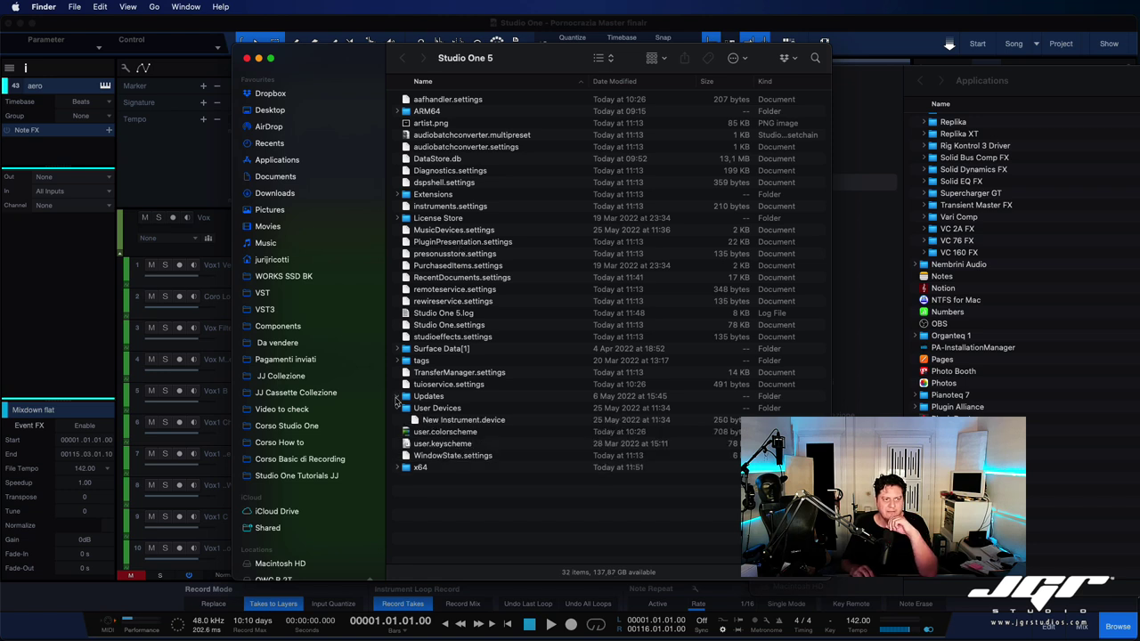
# Go to the Studio One folder in Documents and look into the PreSonus presets folder and its FX Chains subfolder
pyautogui.click(292, 178)
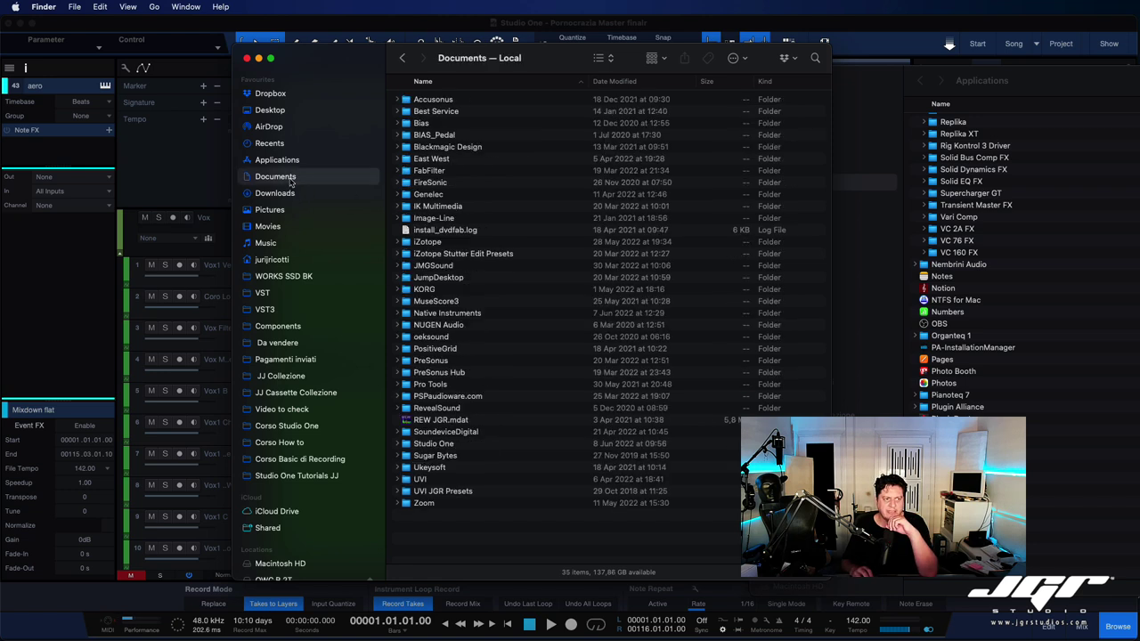
pyautogui.doubleClick(409, 444)
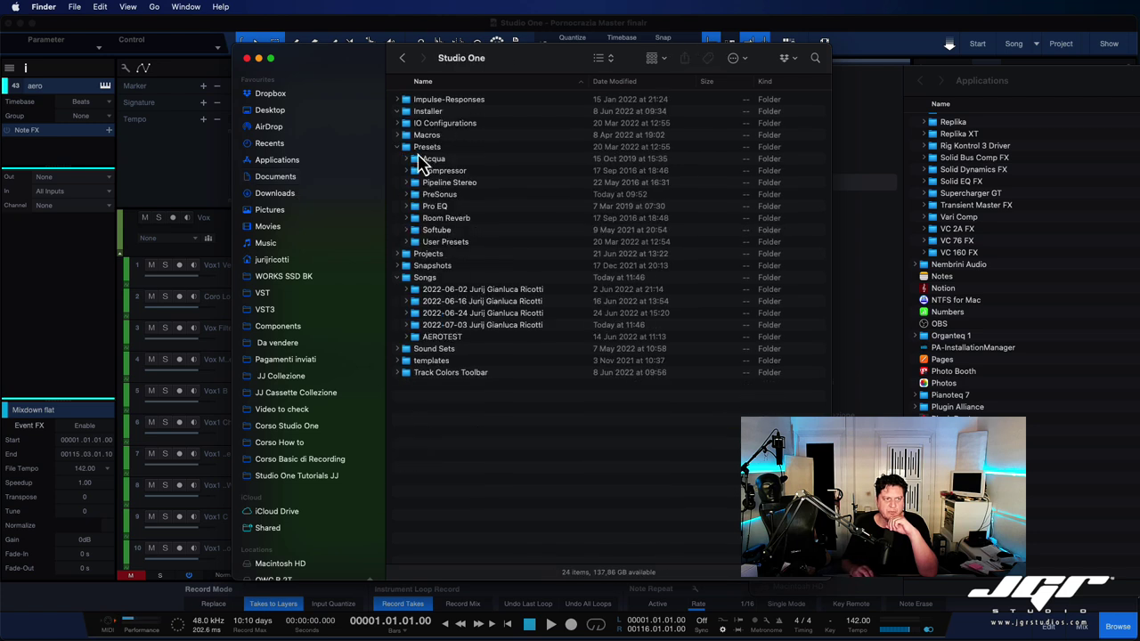
pyautogui.click(406, 242)
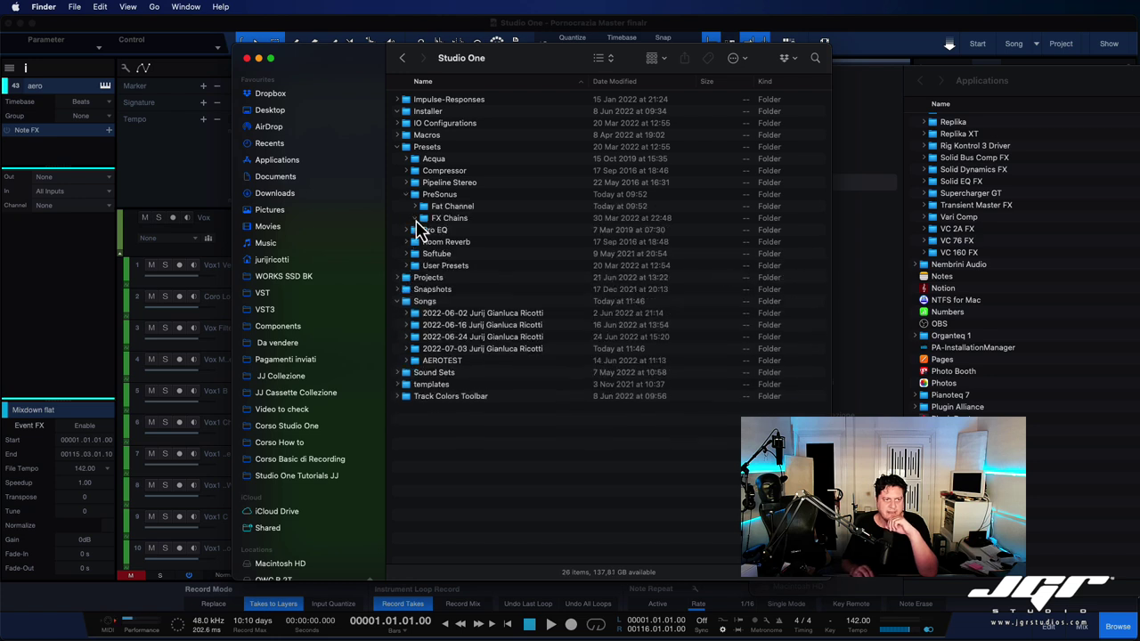
pyautogui.click(415, 220)
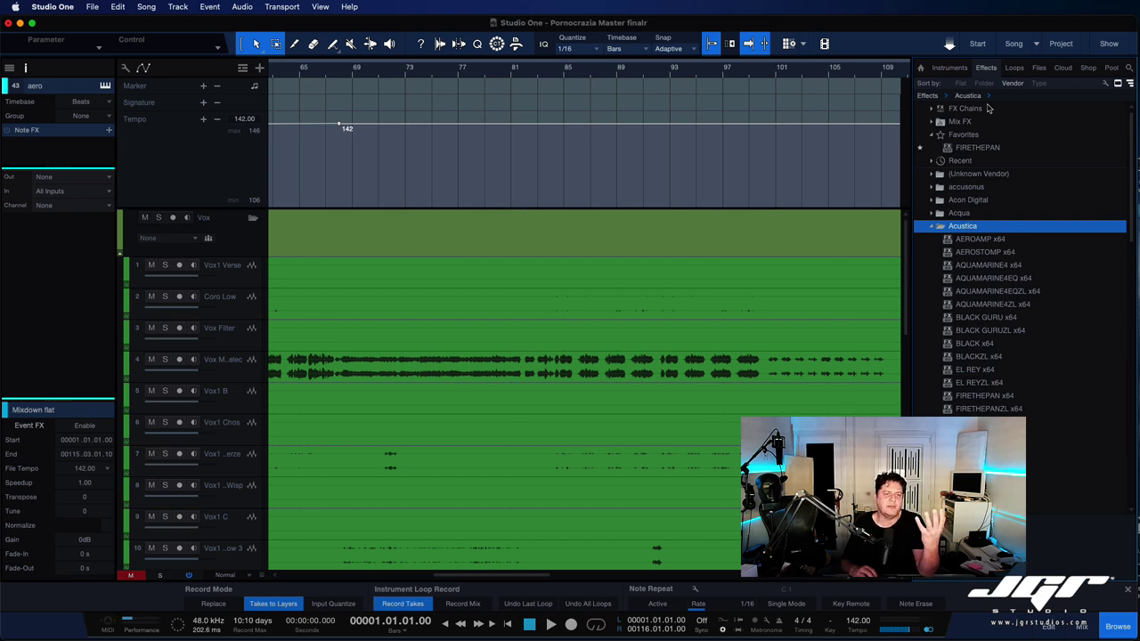
# Return to Studio One and reduce the height of the Tempo track area to give the arrangement tracks more room
pyautogui.scroll(-4, 478, 283)
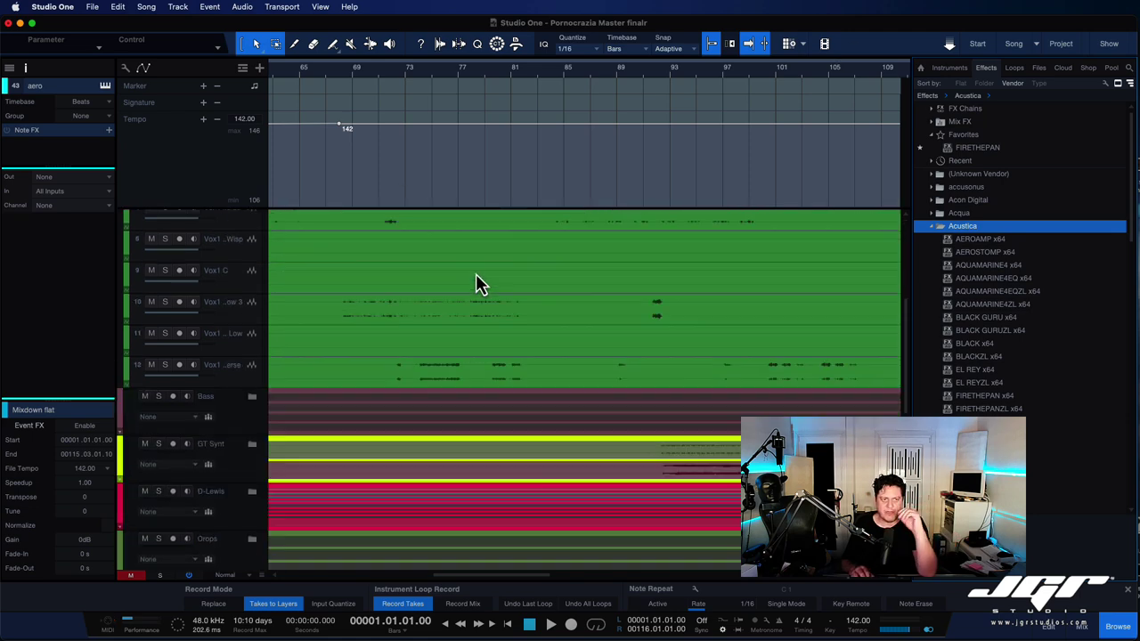
pyautogui.scroll(-4, 496, 311)
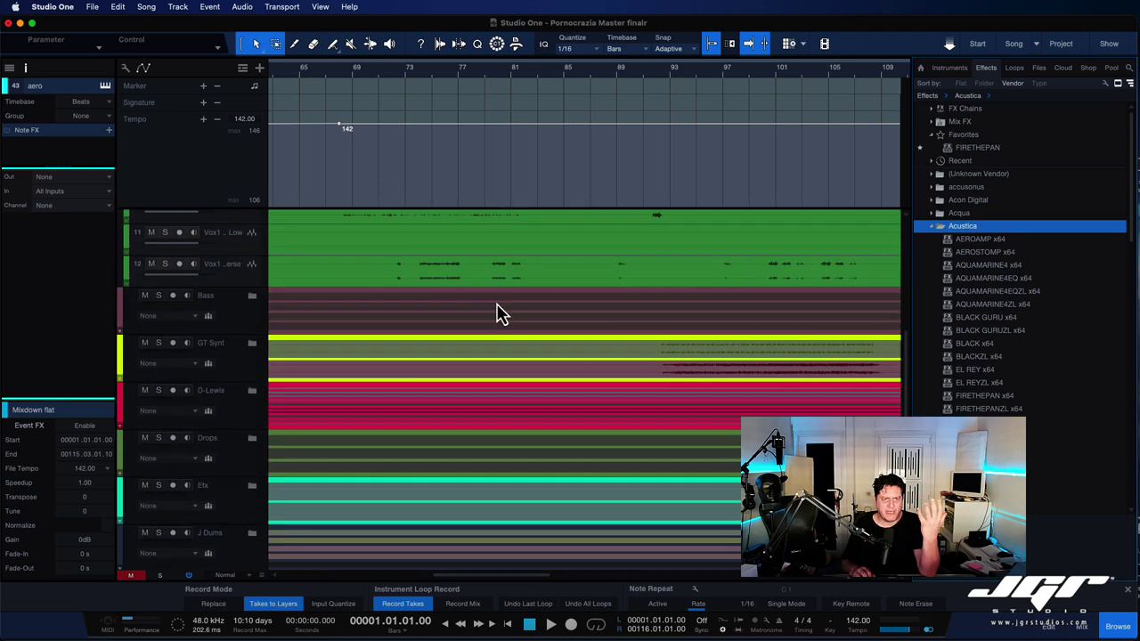
pyautogui.scroll(8, 496, 311)
pyautogui.moveTo(360, 207); pyautogui.dragTo(358, 138)
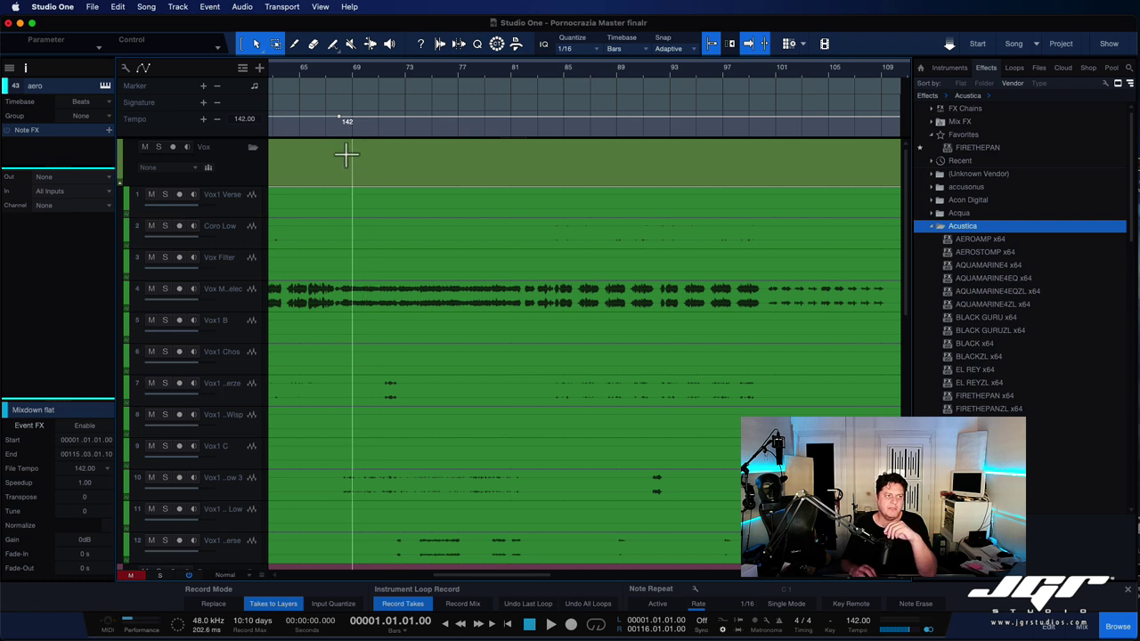
# Save the current song as a template titled "Pornocrazia Master pop"
pyautogui.click(89, 7)
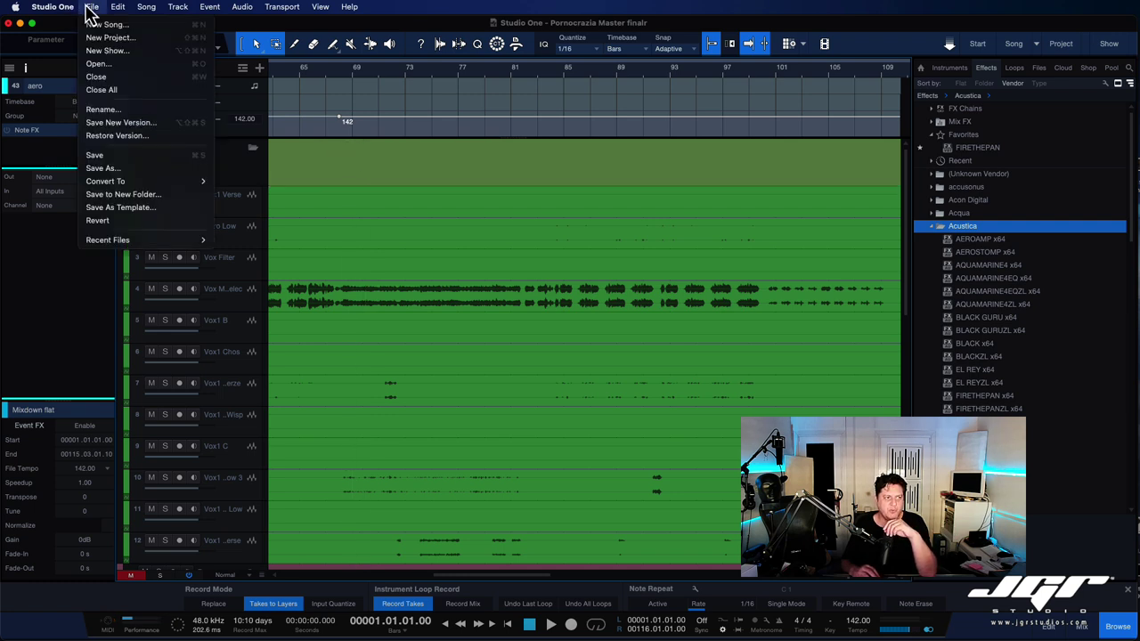
pyautogui.click(145, 213)
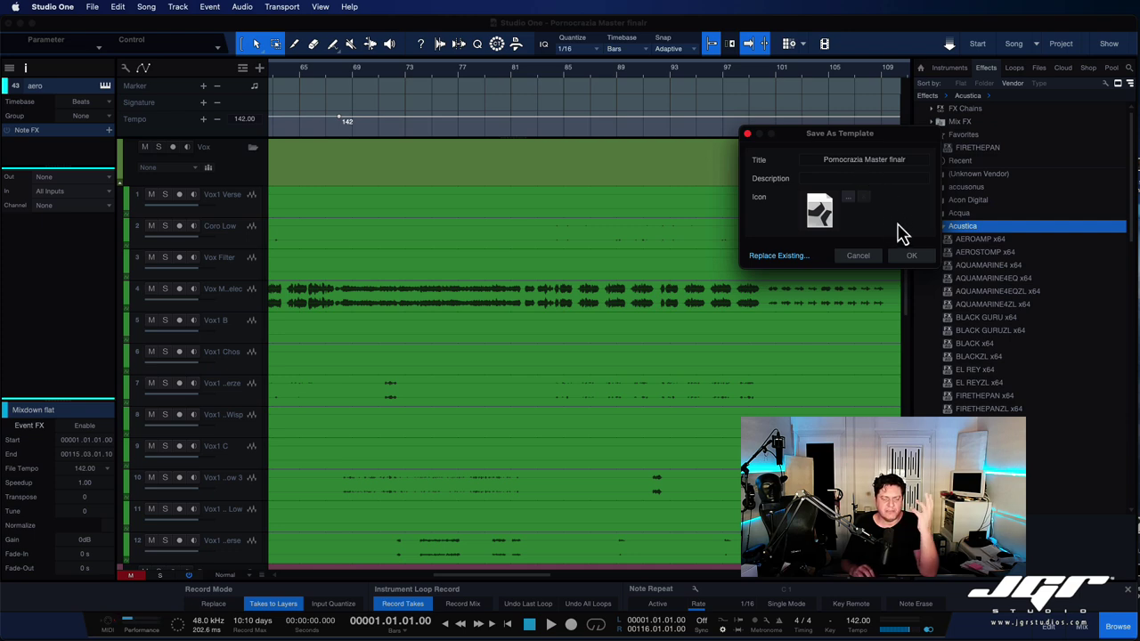
pyautogui.click(844, 164)
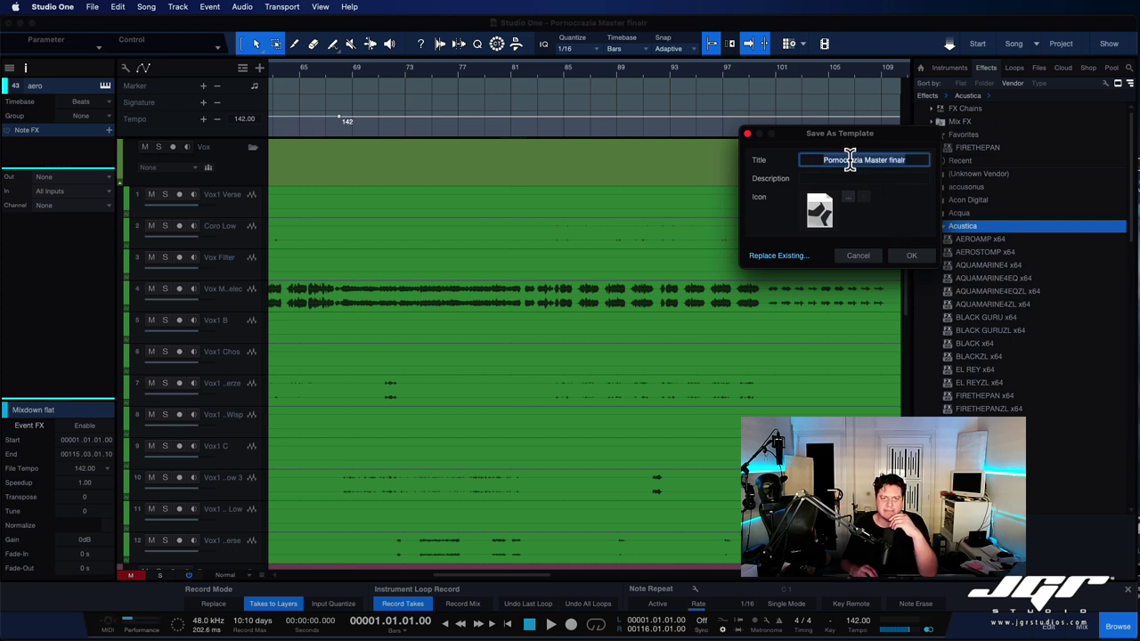
pyautogui.click(911, 255)
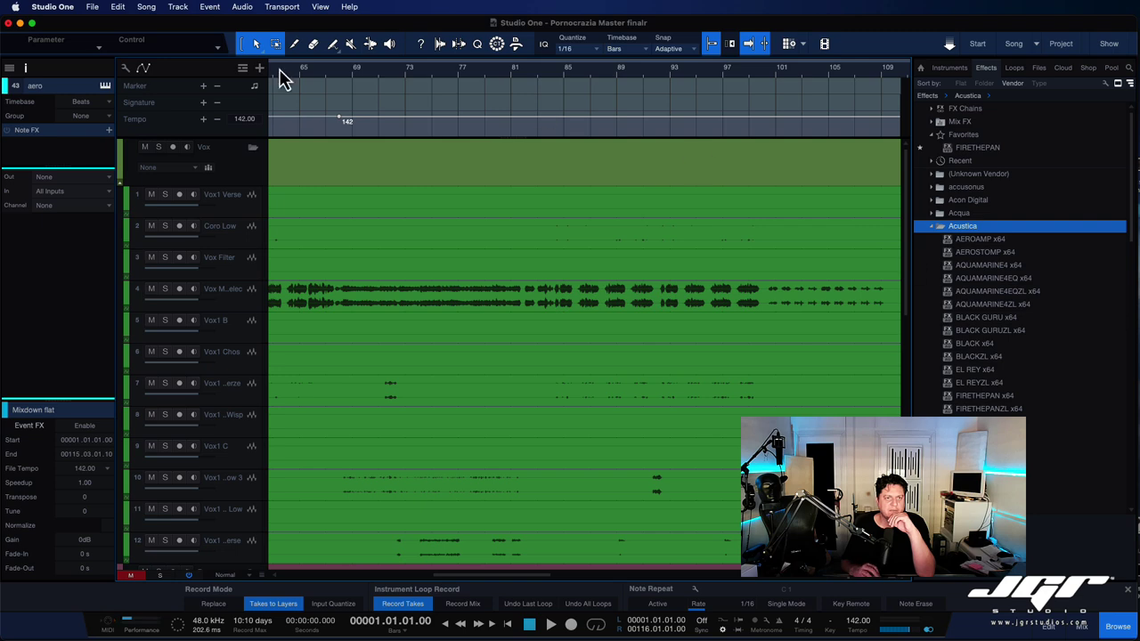
# Create a new song from the start page using the user template "Pornocrazia Master pop"
pyautogui.click(982, 45)
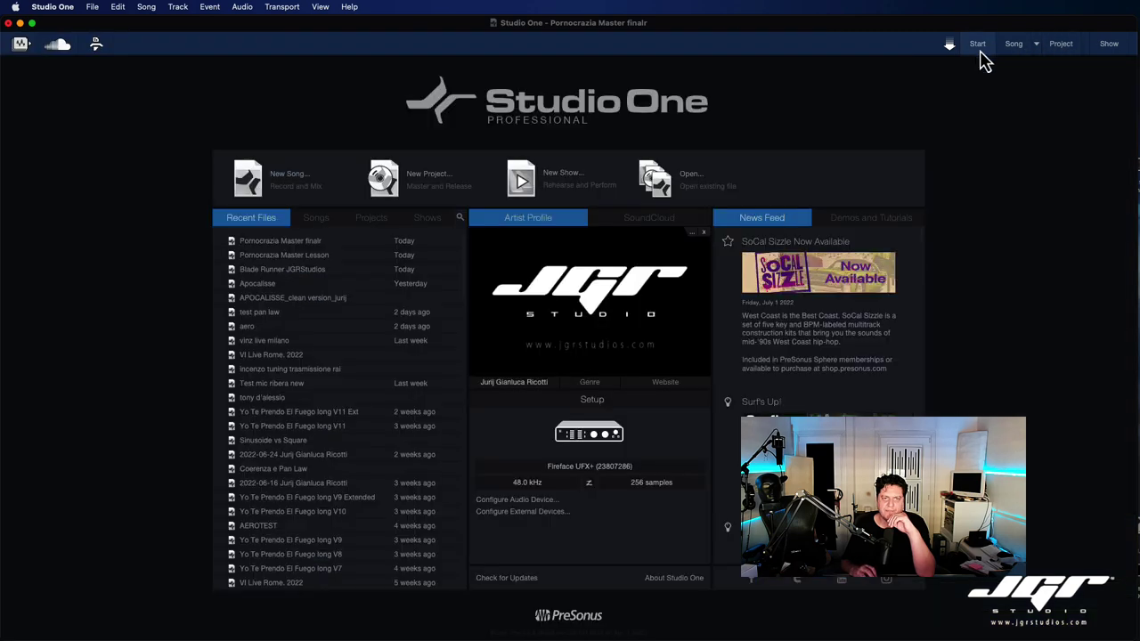
pyautogui.click(294, 183)
pyautogui.click(621, 162)
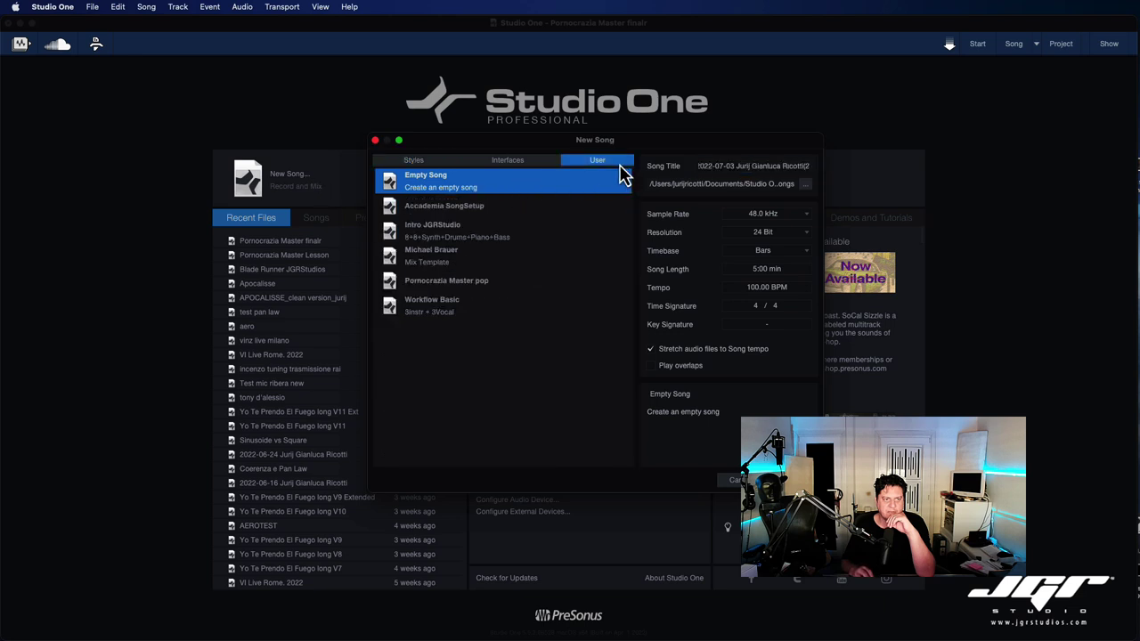
pyautogui.click(489, 294)
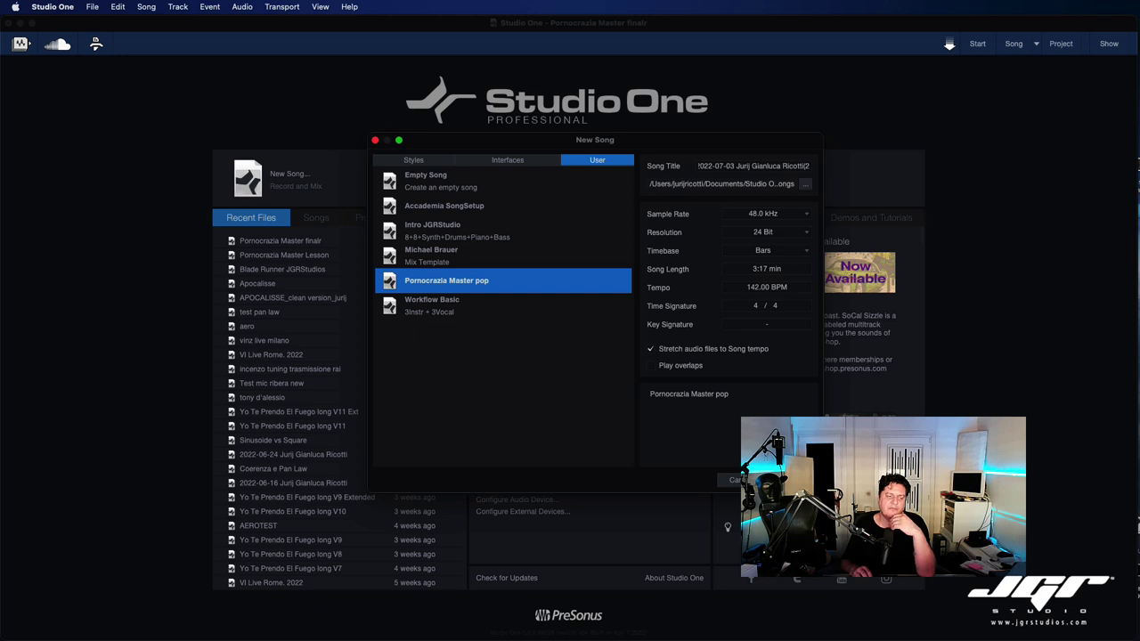
pyautogui.click(792, 480)
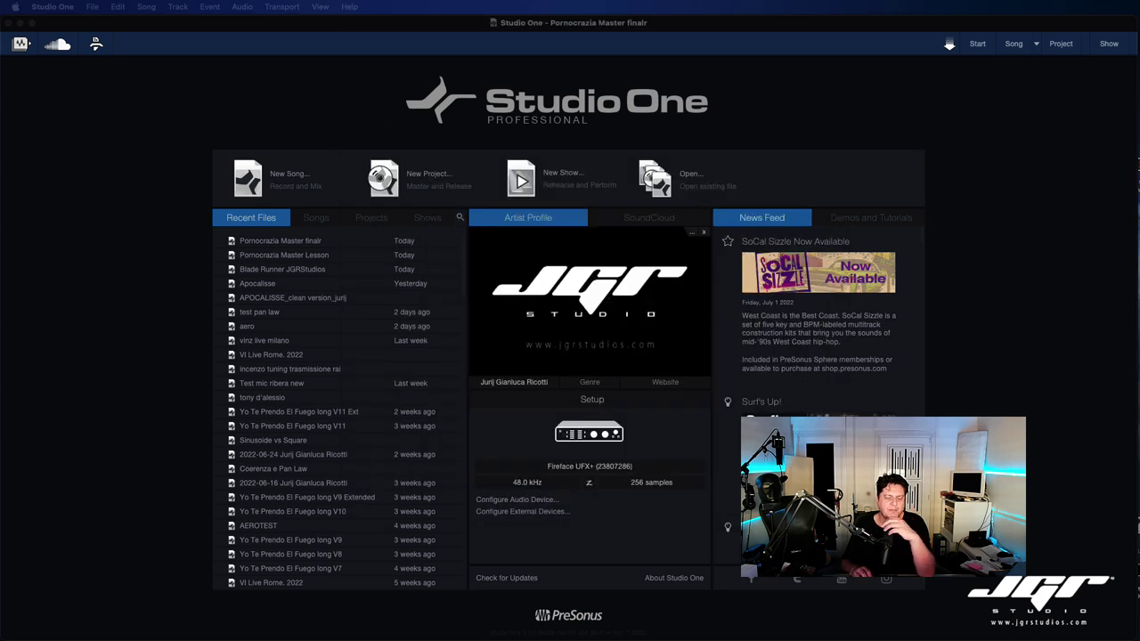